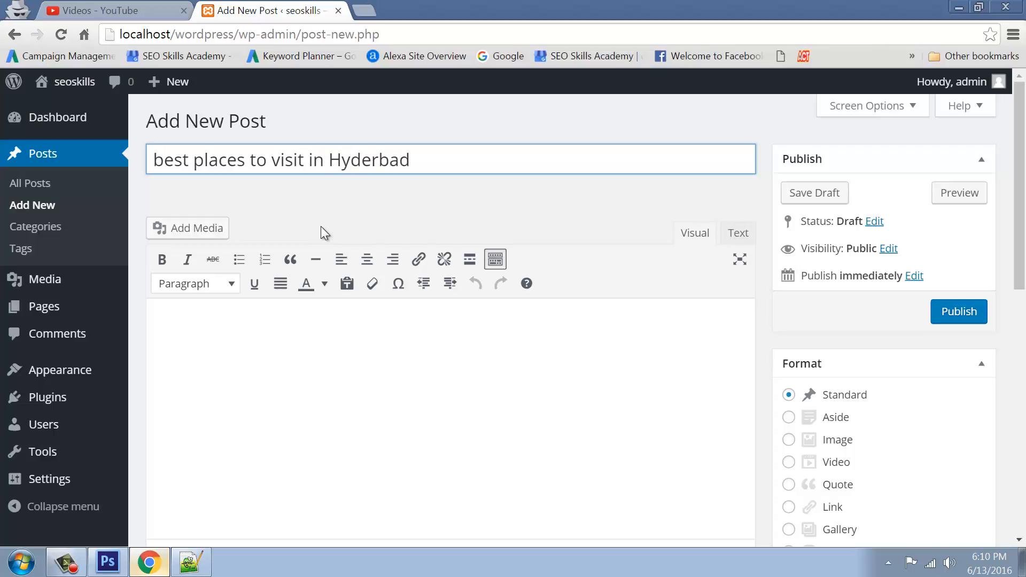
Step: Capitalize the post title as "Best places to visit in Hyderbad" and paste the copied article text into the post body
{"action": "type", "text": "B"}
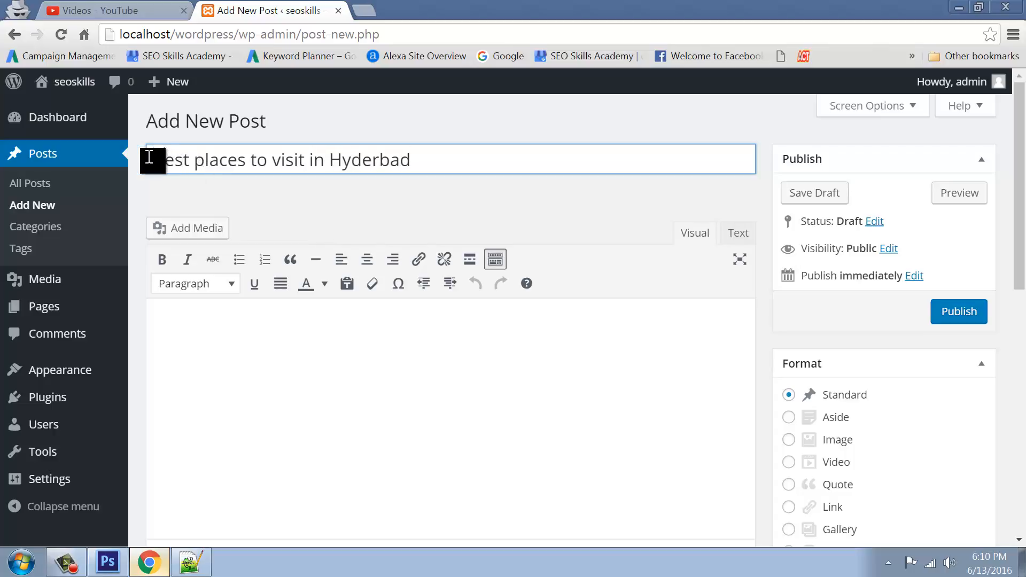
{"action": "left_click", "coordinate": [183, 321]}
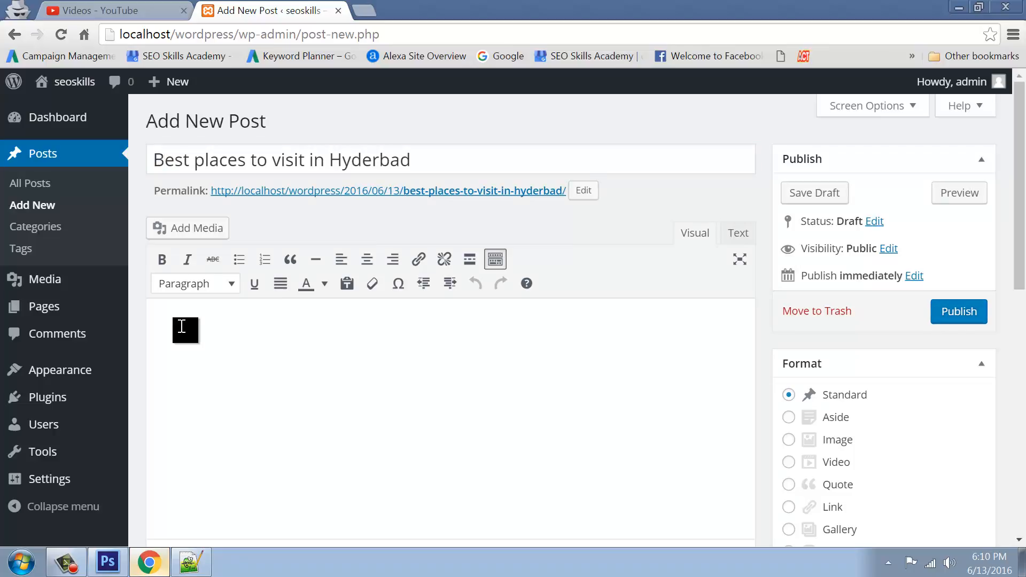
{"action": "key", "text": "ctrl+v"}
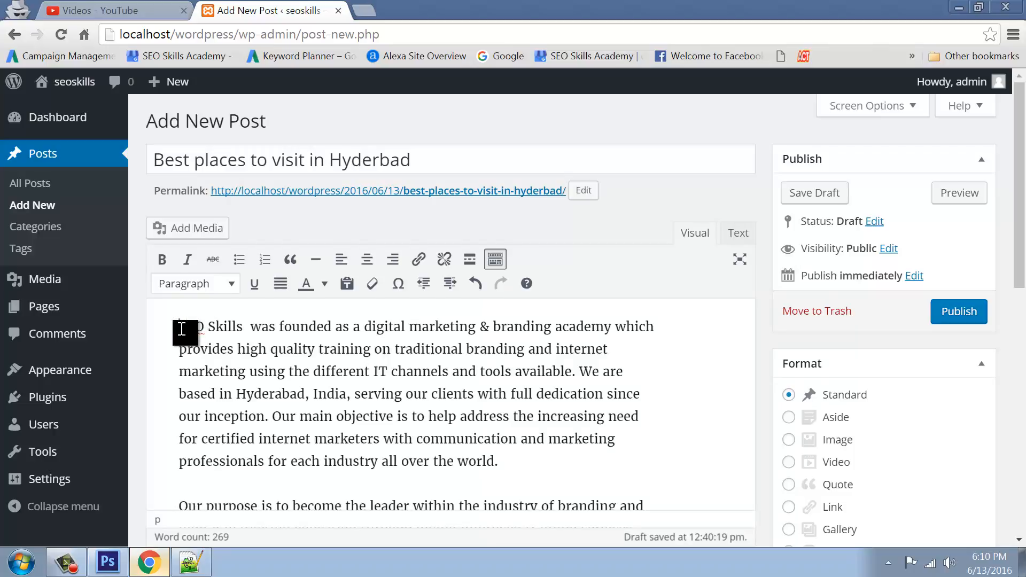
Step: Add a separate line reading "Place #1 healine" above the first paragraph of the post body
{"action": "scroll", "coordinate": [182, 329], "scroll_direction": "down", "scroll_amount": 1}
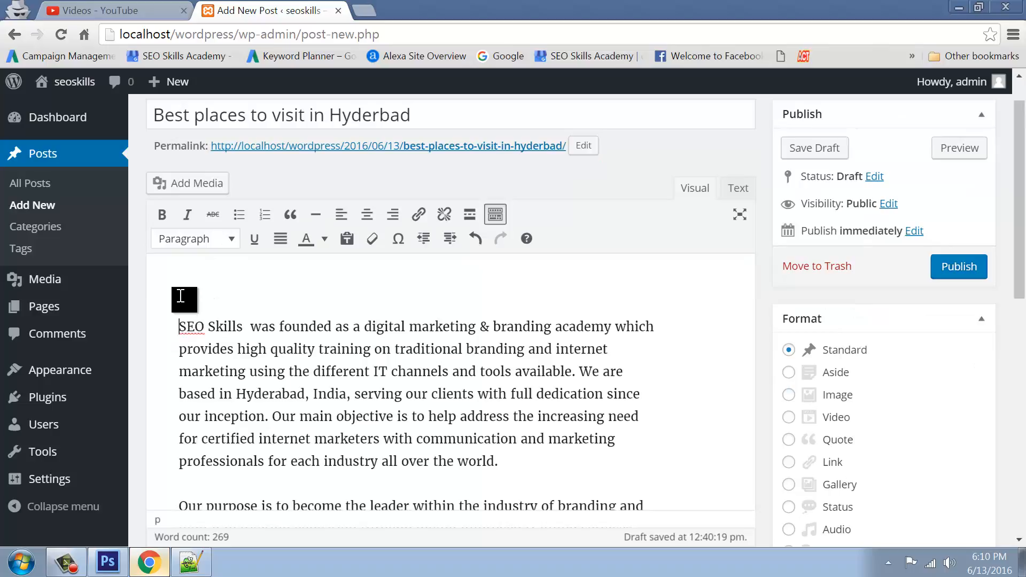
{"action": "type", "text": "Place "}
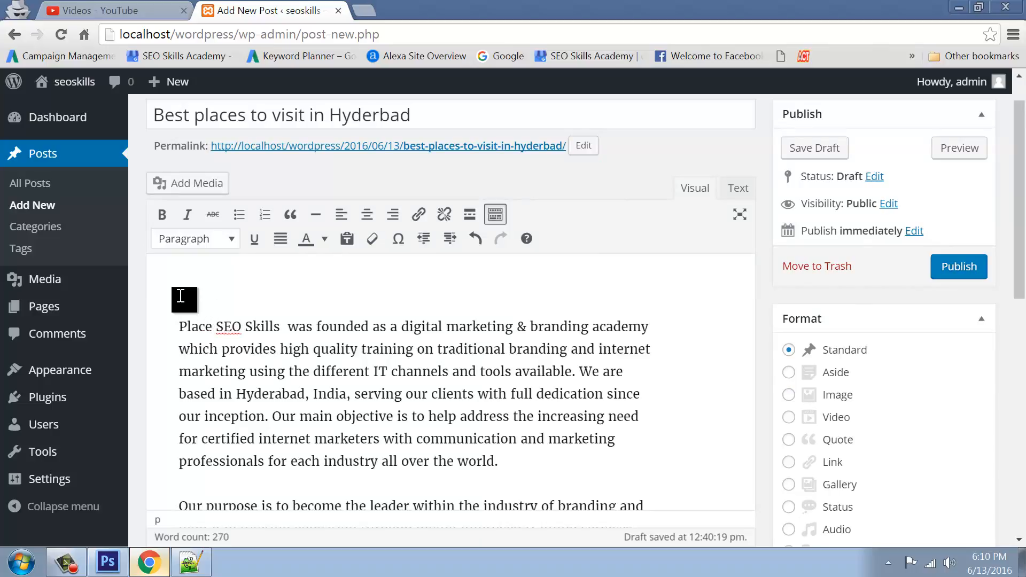
{"action": "type", "text": "#1"}
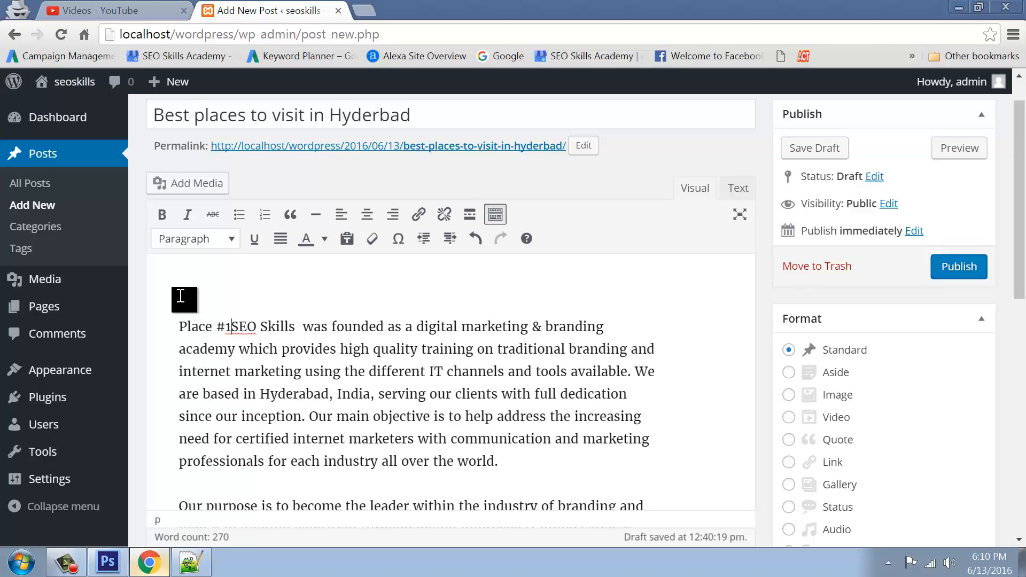
{"action": "key", "text": "Return"}
{"action": "left_click_drag", "start_coordinate": [239, 283], "coordinate": [147, 292]}
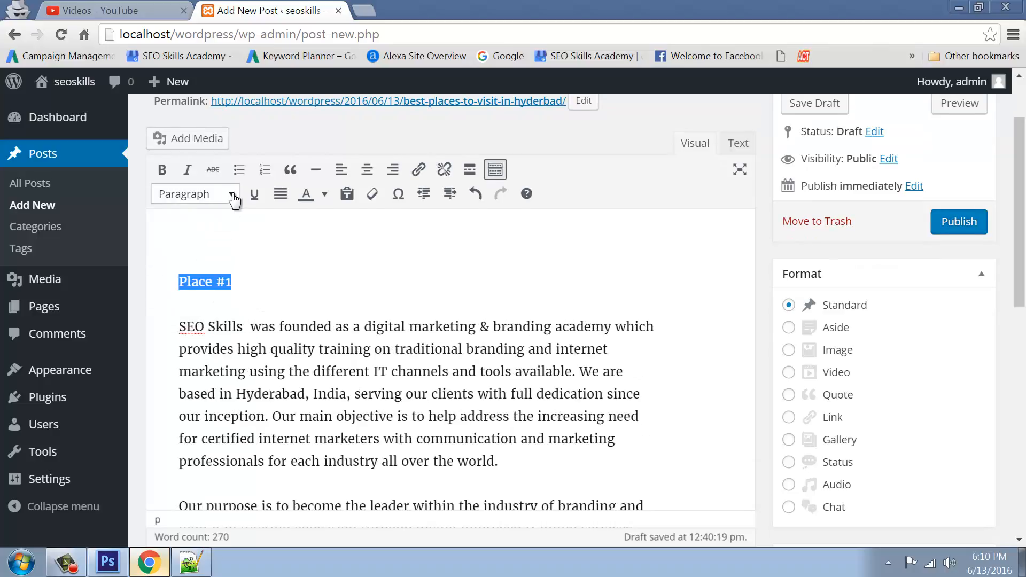
{"action": "left_click", "coordinate": [245, 274]}
{"action": "type", "text": "headin"}
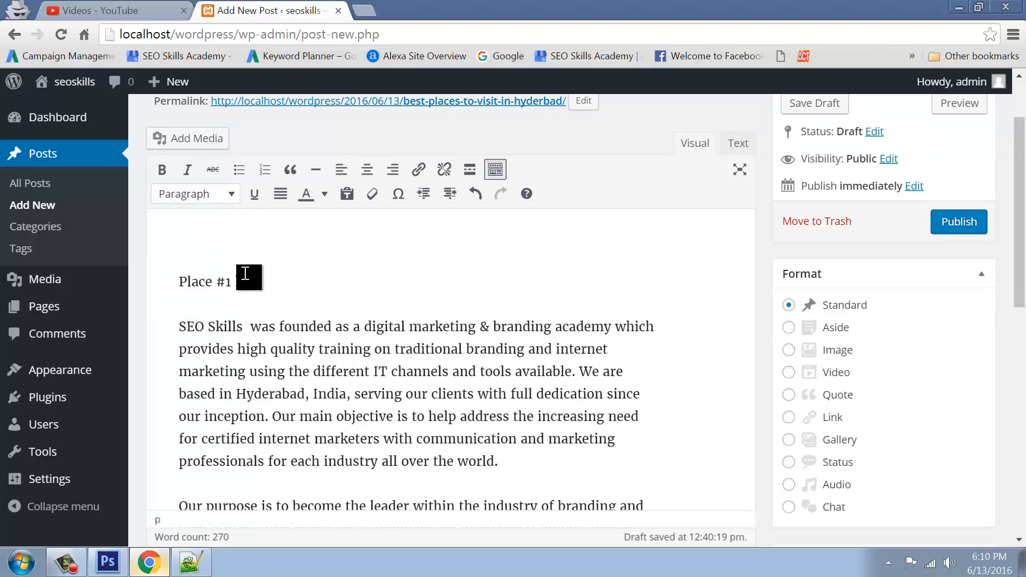
{"action": "type", "text": "ealine"}
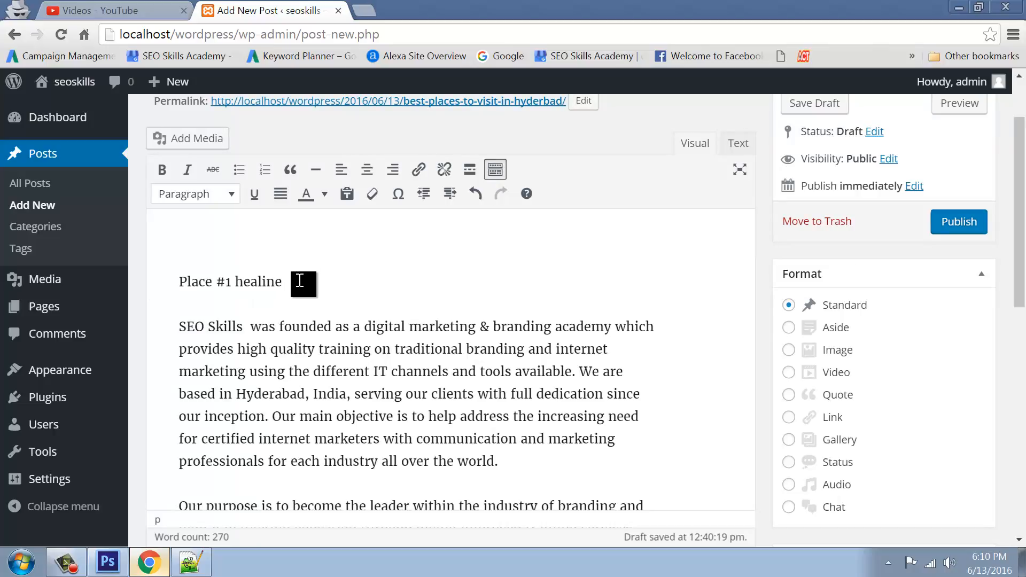
Step: Copy the "Place #1 healine" line and format it as Heading 1
{"action": "left_click_drag", "start_coordinate": [297, 281], "coordinate": [126, 288]}
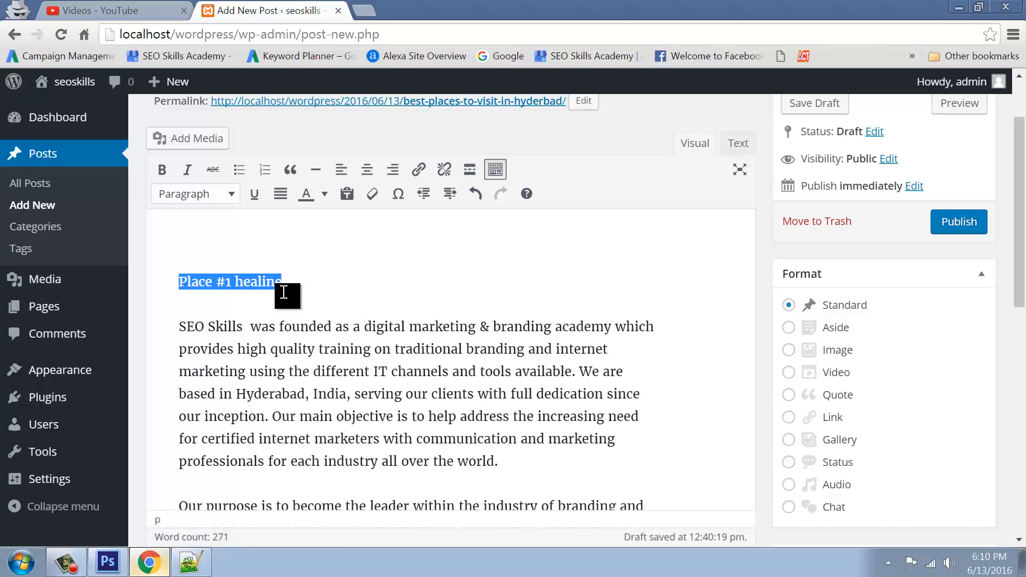
{"action": "left_click", "coordinate": [311, 281]}
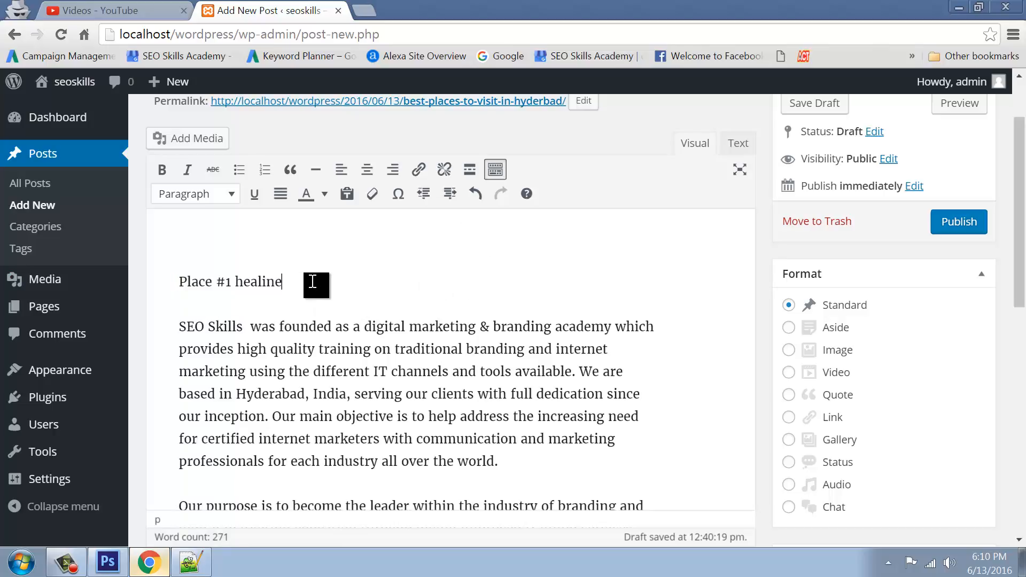
{"action": "left_click_drag", "start_coordinate": [312, 280], "coordinate": [177, 282]}
{"action": "key", "text": "ctrl+c"}
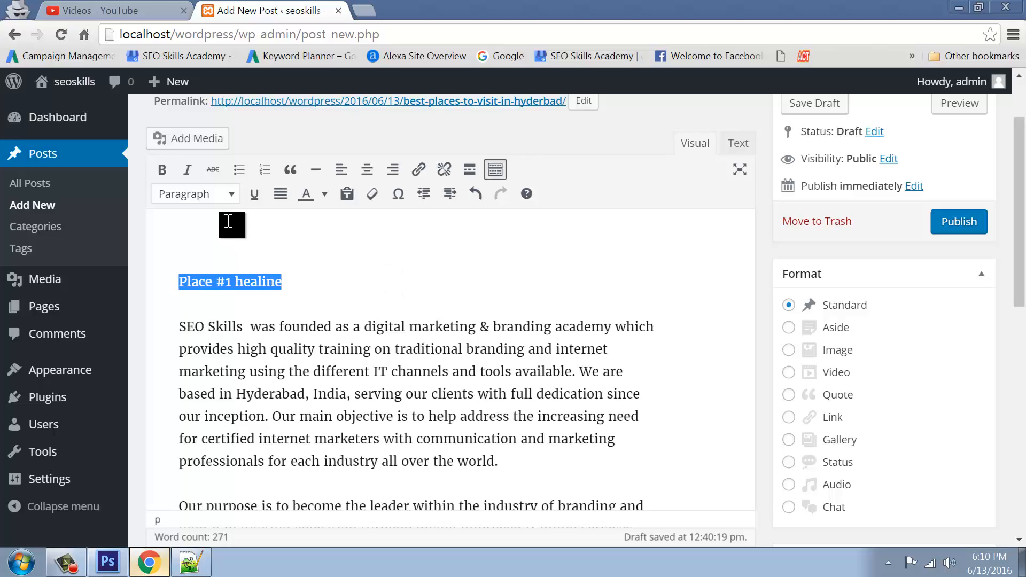
{"action": "left_click", "coordinate": [227, 196]}
{"action": "left_click", "coordinate": [225, 272]}
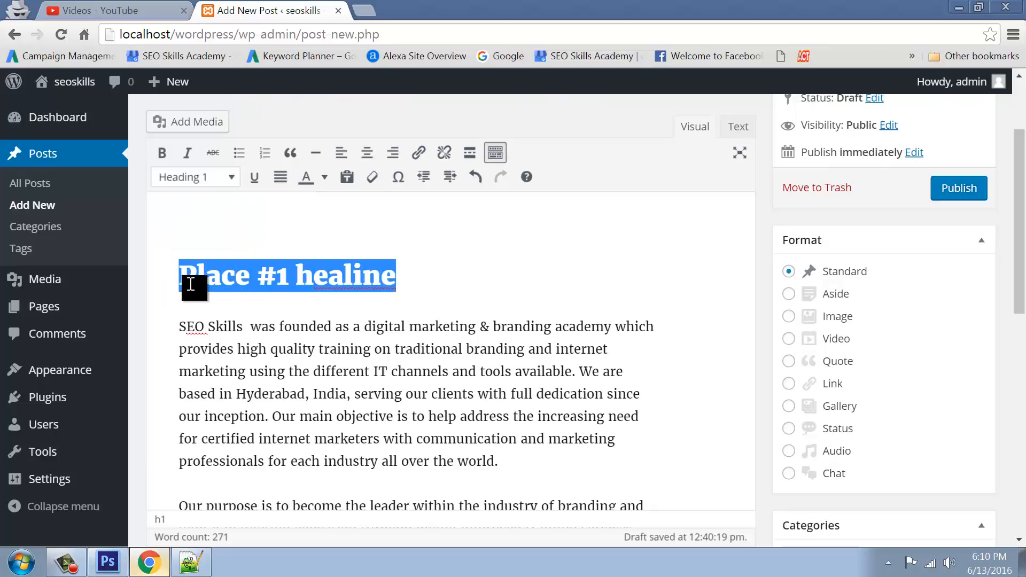
Step: Insert the heading "Place #2 healine" between the "Our purpose" and "Our mission" paragraphs, reusing the first heading's text
{"action": "scroll", "coordinate": [266, 307], "scroll_direction": "down", "scroll_amount": 3}
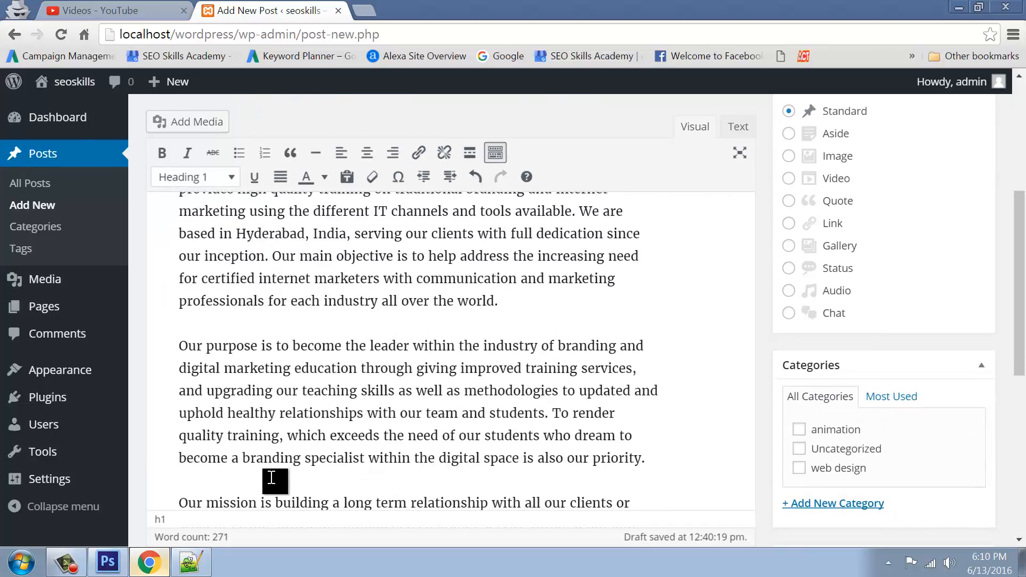
{"action": "left_click", "coordinate": [657, 459]}
{"action": "key", "text": "Return"}
{"action": "key", "text": "ctrl+z"}
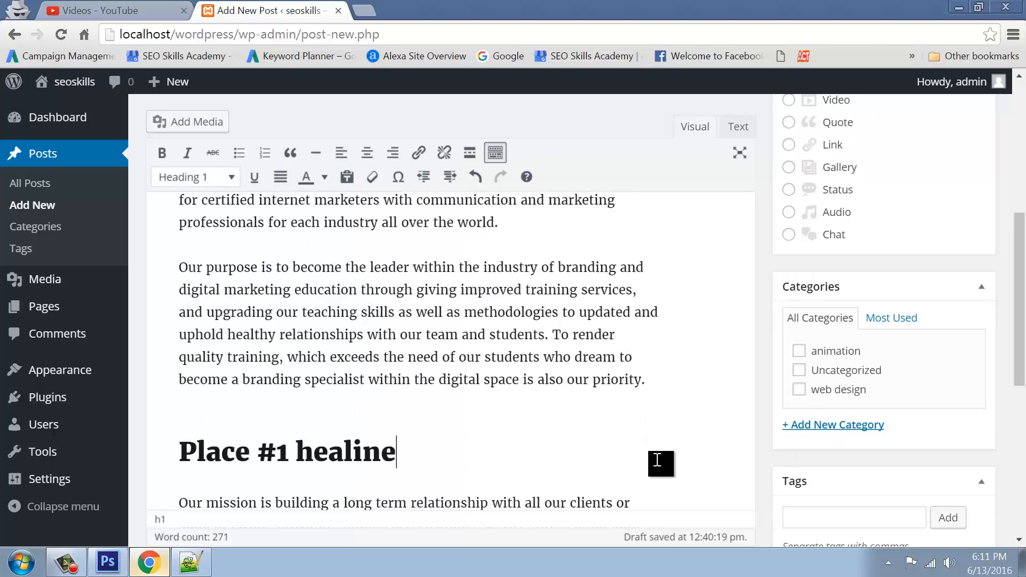
{"action": "double_click", "coordinate": [282, 453]}
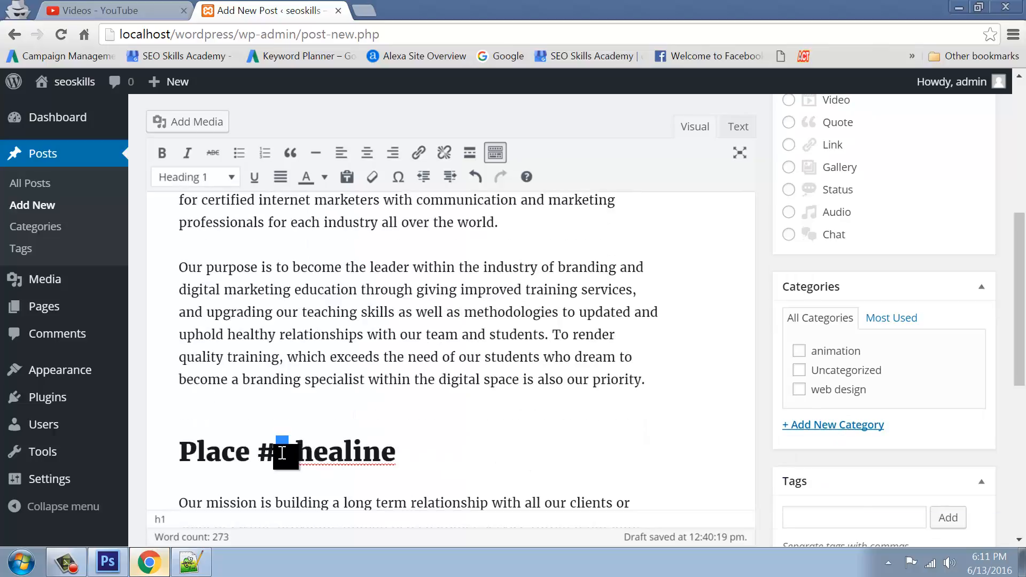
{"action": "type", "text": "2"}
Step: Insert the heading "Place #3 healine" above the last paragraph, pasting the copied heading and changing its number to 3
{"action": "scroll", "coordinate": [390, 424], "scroll_direction": "down", "scroll_amount": 6}
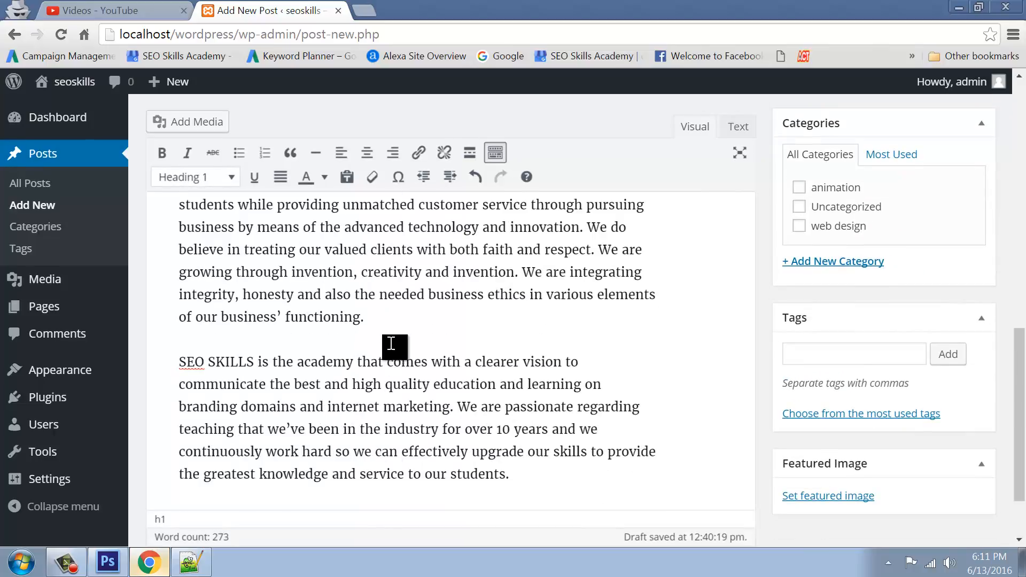
{"action": "left_click", "coordinate": [379, 324]}
{"action": "key", "text": "Return"}
{"action": "key", "text": "Return"}
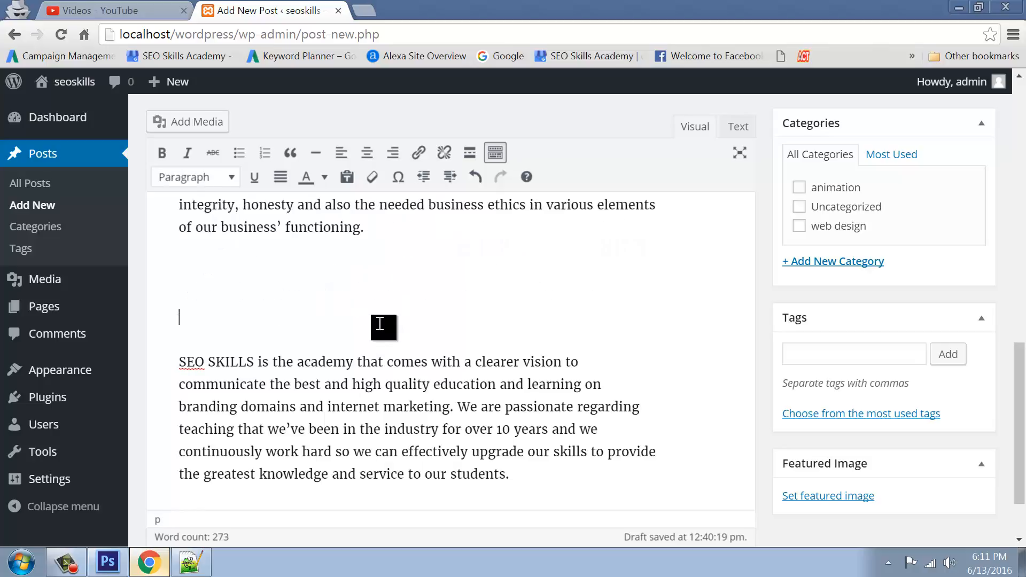
{"action": "key", "text": "ctrl+v"}
{"action": "double_click", "coordinate": [282, 310]}
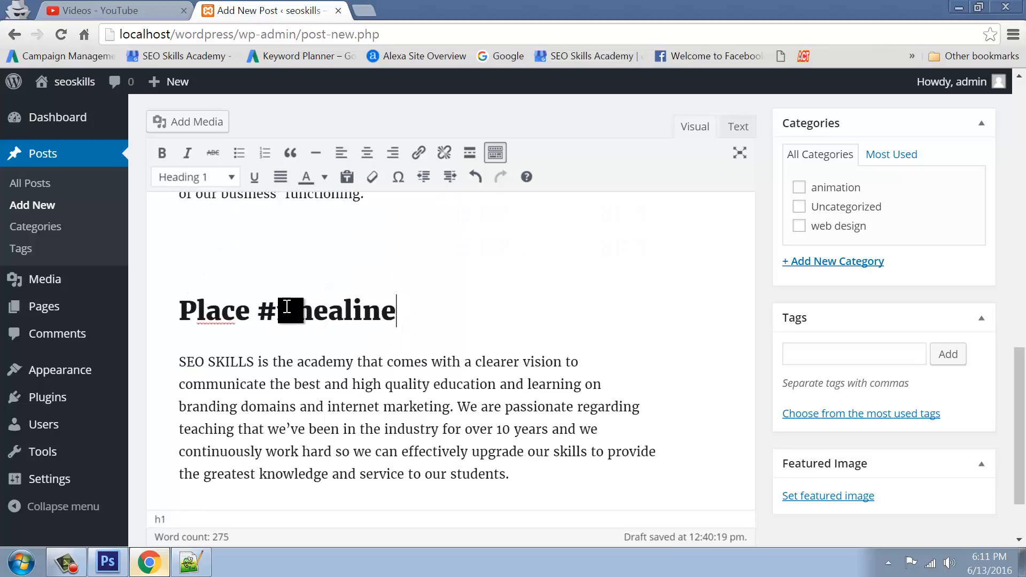
{"action": "type", "text": "3"}
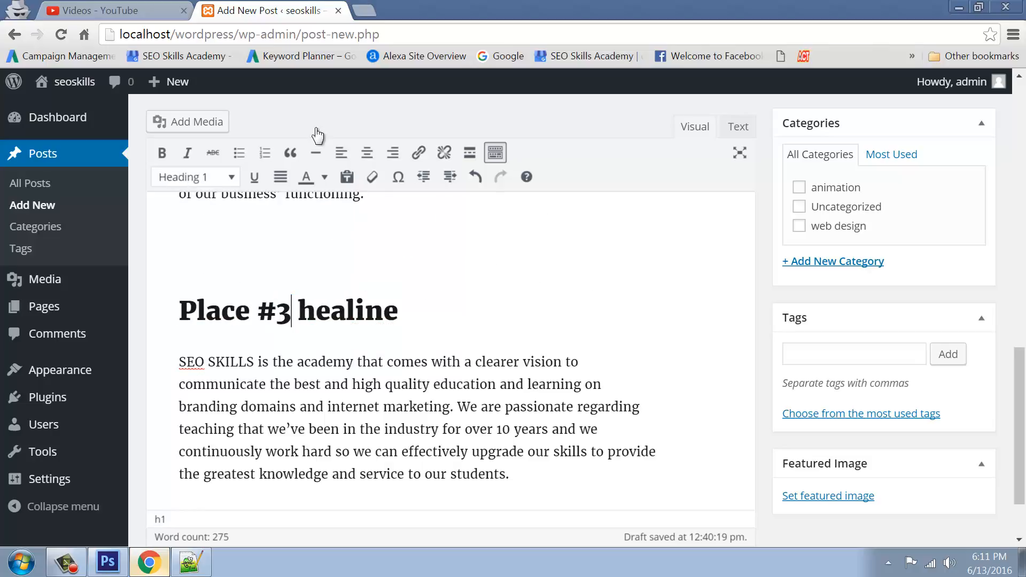
Step: Open the website alltechskills.com in a new browser tab
{"action": "left_click", "coordinate": [365, 9]}
{"action": "type", "text": "all"}
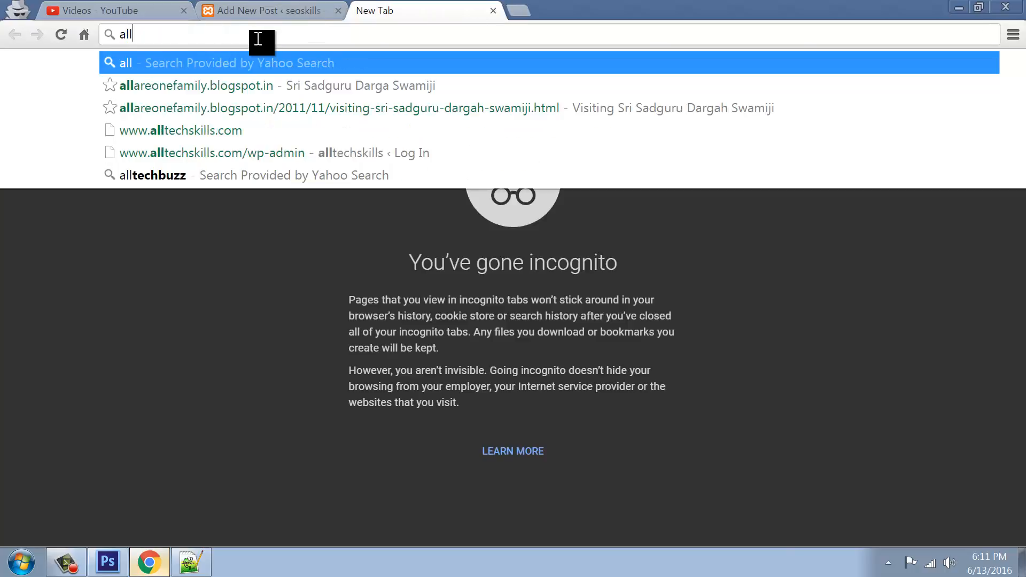
{"action": "type", "text": "tech"}
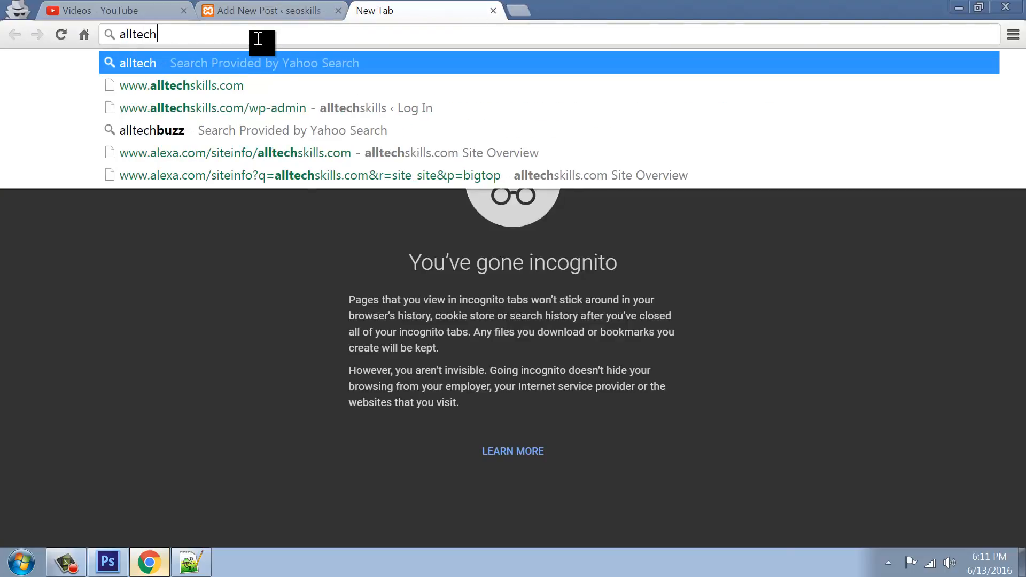
{"action": "type", "text": "skills.com"}
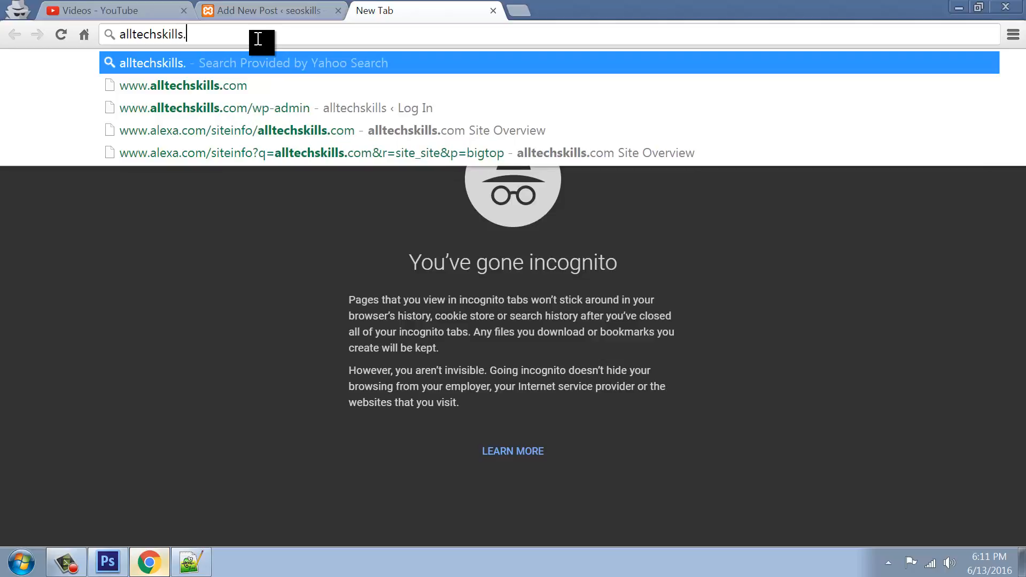
{"action": "key", "text": "Return"}
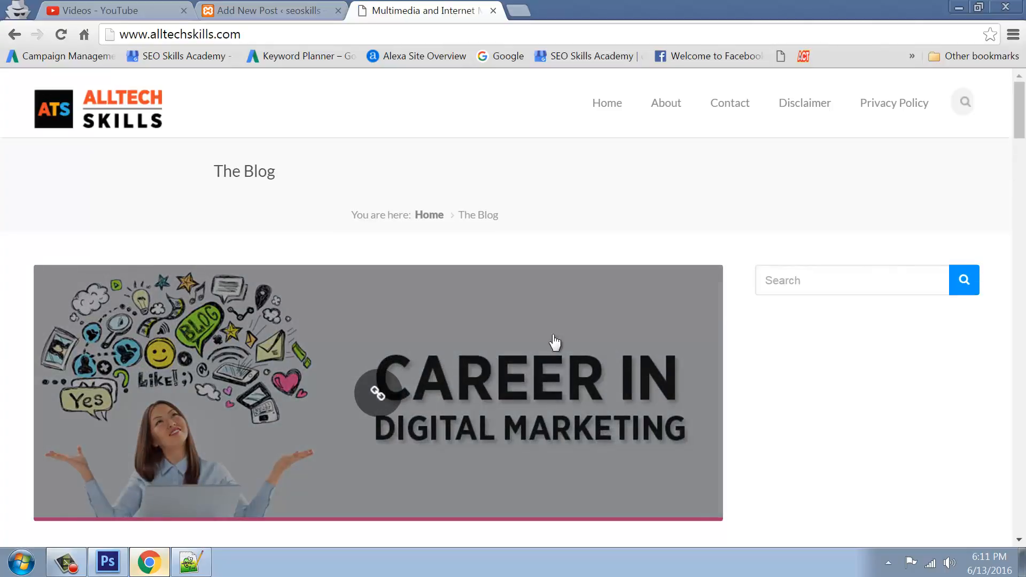
Step: Open the blog article on the best WordPress plugins to generate an XML sitemap, examine its headings and paragraphs, and close the tab
{"action": "scroll", "coordinate": [601, 382], "scroll_direction": "down", "scroll_amount": 3}
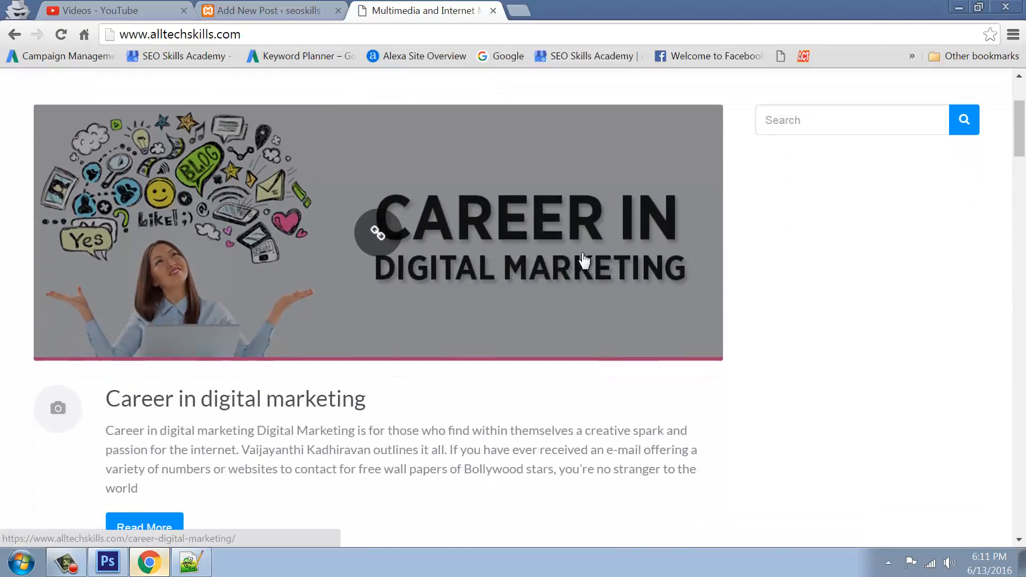
{"action": "scroll", "coordinate": [583, 259], "scroll_direction": "down", "scroll_amount": 20}
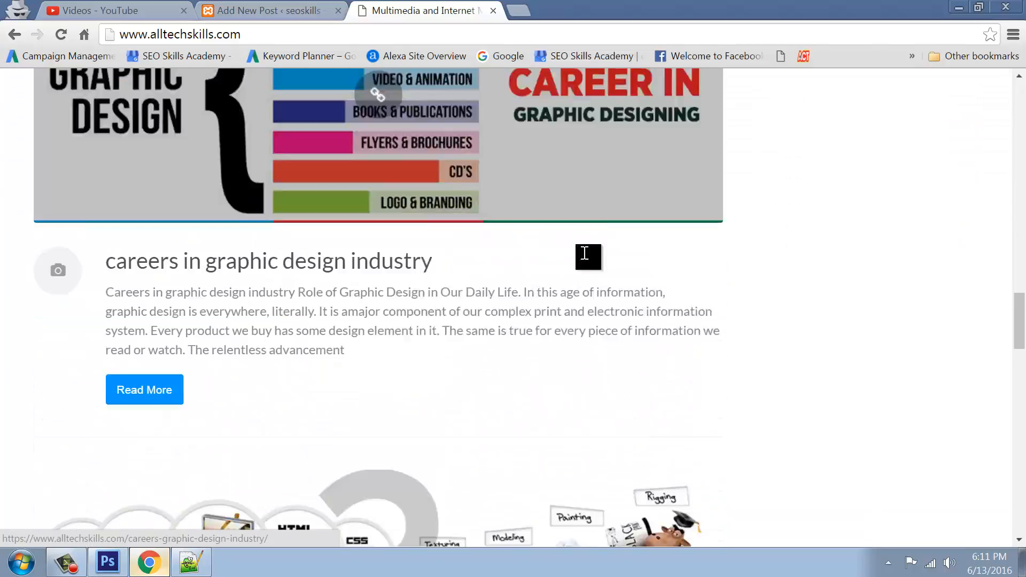
{"action": "scroll", "coordinate": [585, 253], "scroll_direction": "down", "scroll_amount": 15}
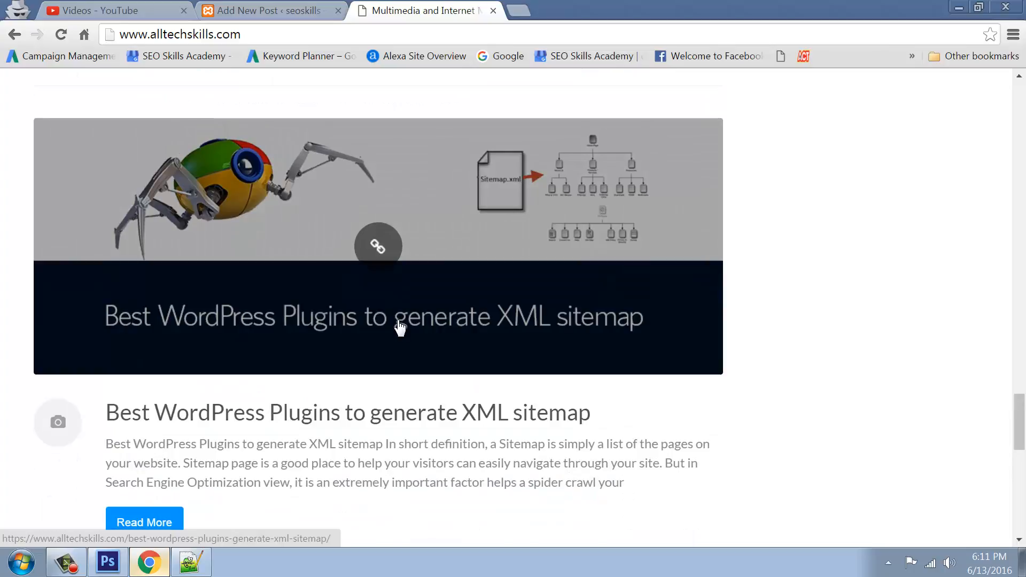
{"action": "left_click", "coordinate": [487, 197]}
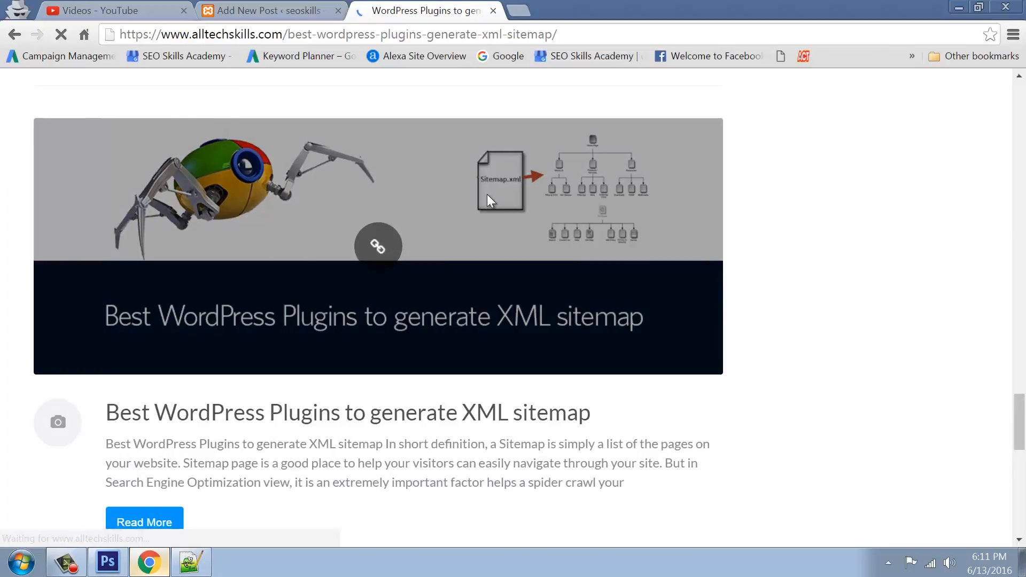
{"action": "scroll", "coordinate": [367, 316], "scroll_direction": "down", "scroll_amount": 10}
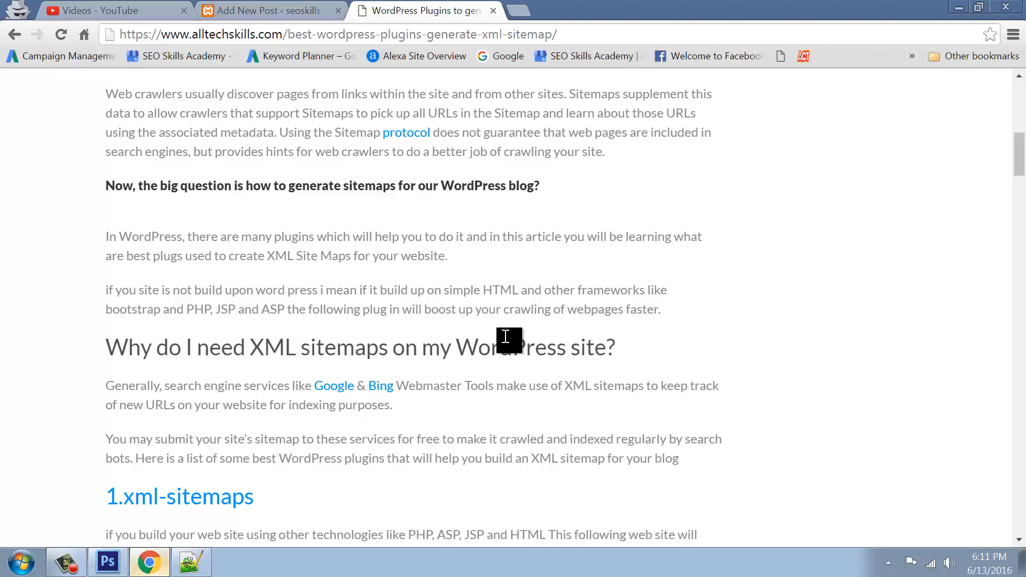
{"action": "left_click", "coordinate": [493, 11]}
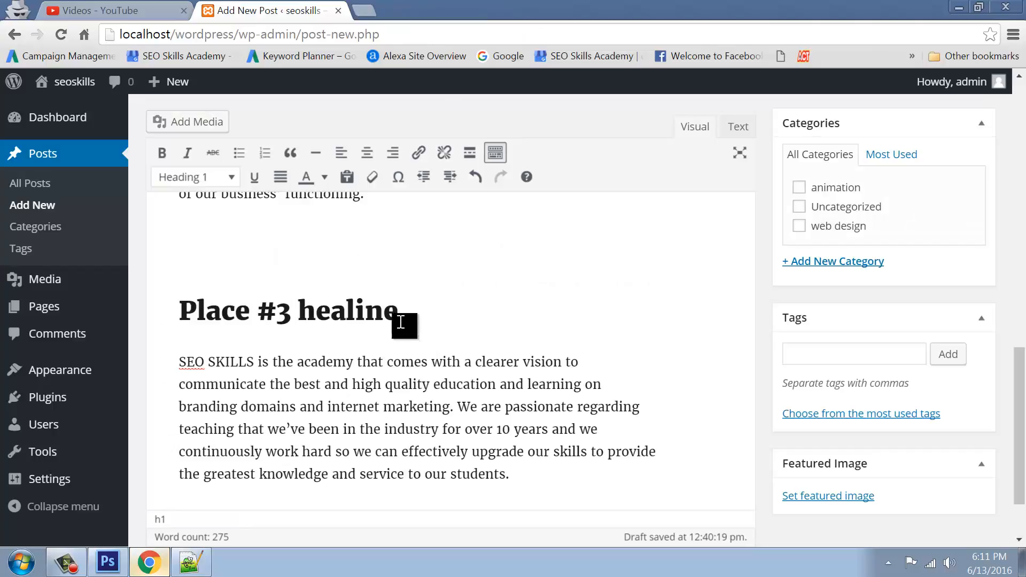
Step: Try deleting an empty line above the "Place #3 healine" heading, and undo the deletion
{"action": "left_click", "coordinate": [216, 230]}
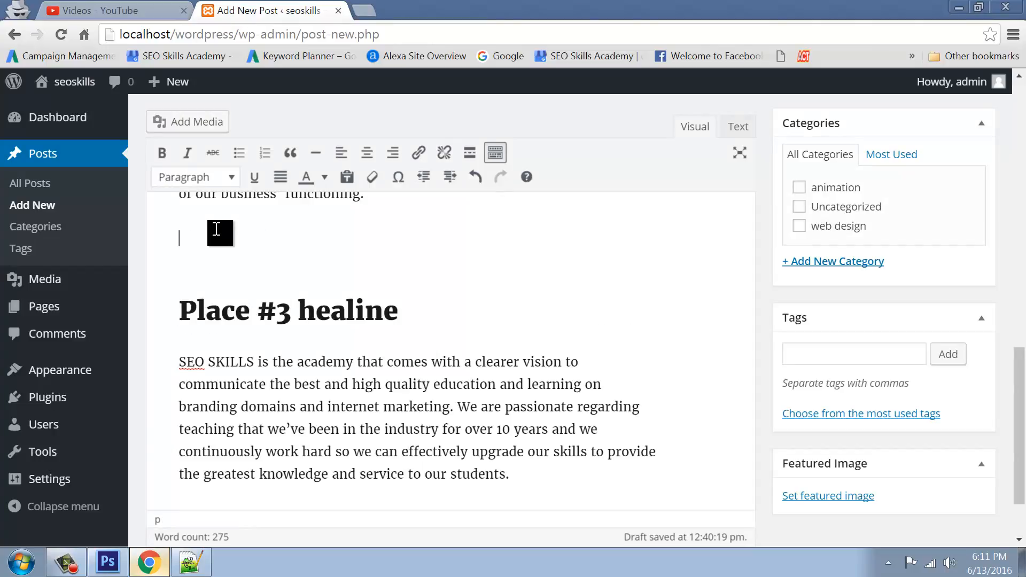
{"action": "key", "text": "Delete"}
{"action": "key", "text": "ctrl+z"}
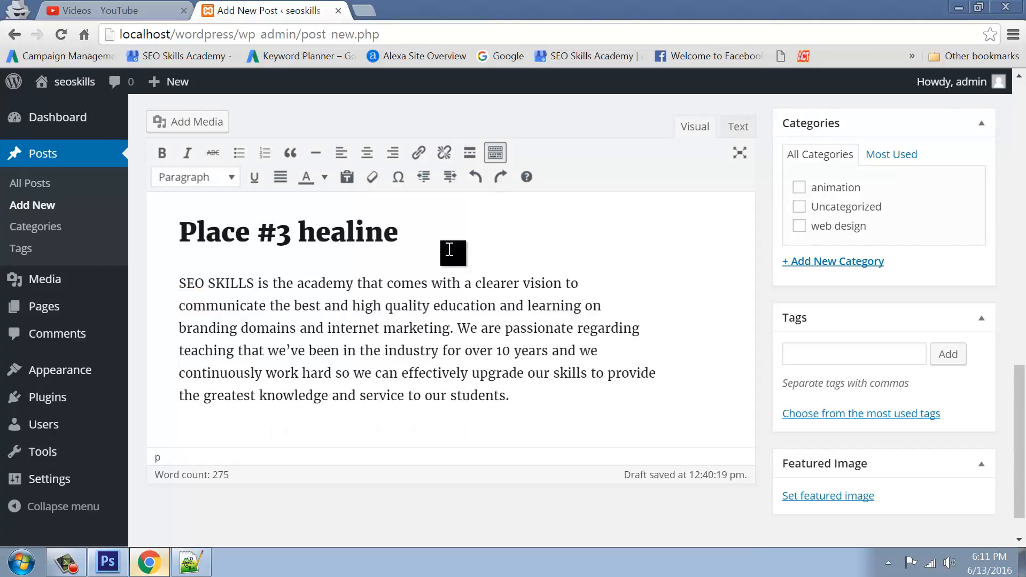
Step: Try deleting the empty line above the "Place #1 healine" heading at the start of the post, and undo the deletion
{"action": "scroll", "coordinate": [454, 248], "scroll_direction": "up", "scroll_amount": 15}
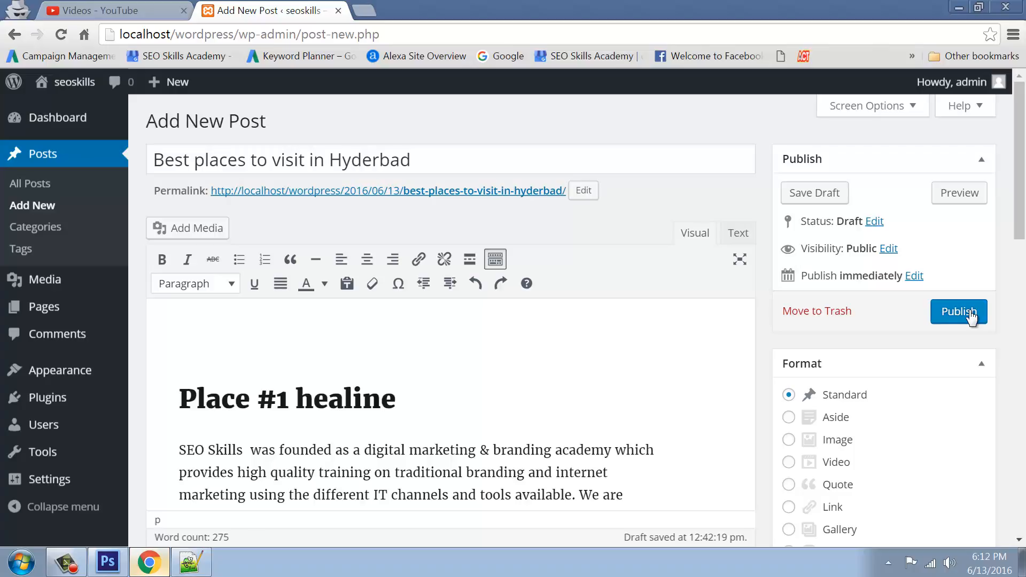
{"action": "left_click", "coordinate": [224, 322]}
{"action": "key", "text": "Delete"}
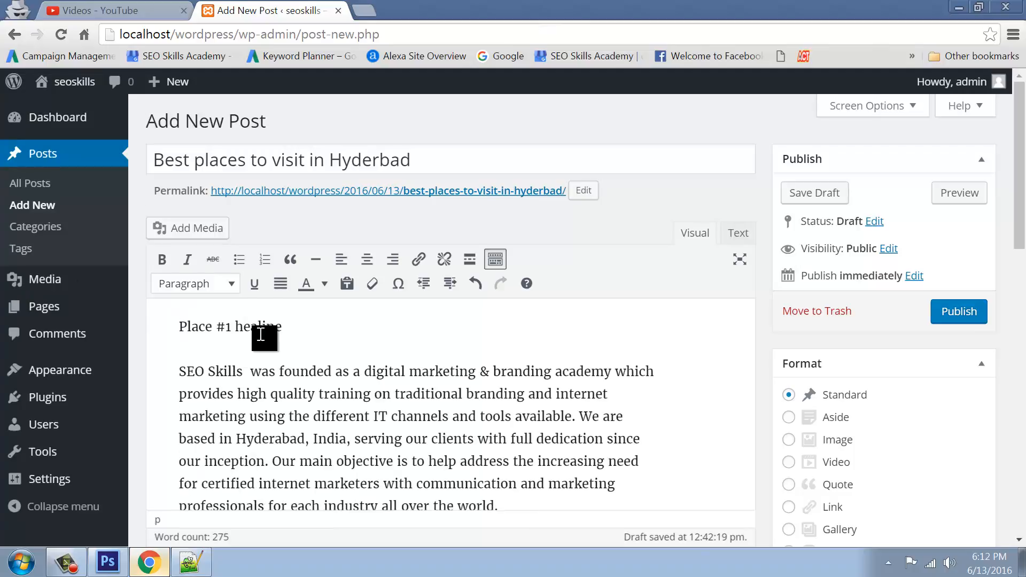
{"action": "key", "text": "ctrl+z"}
{"action": "scroll", "coordinate": [416, 403], "scroll_direction": "down", "scroll_amount": 10}
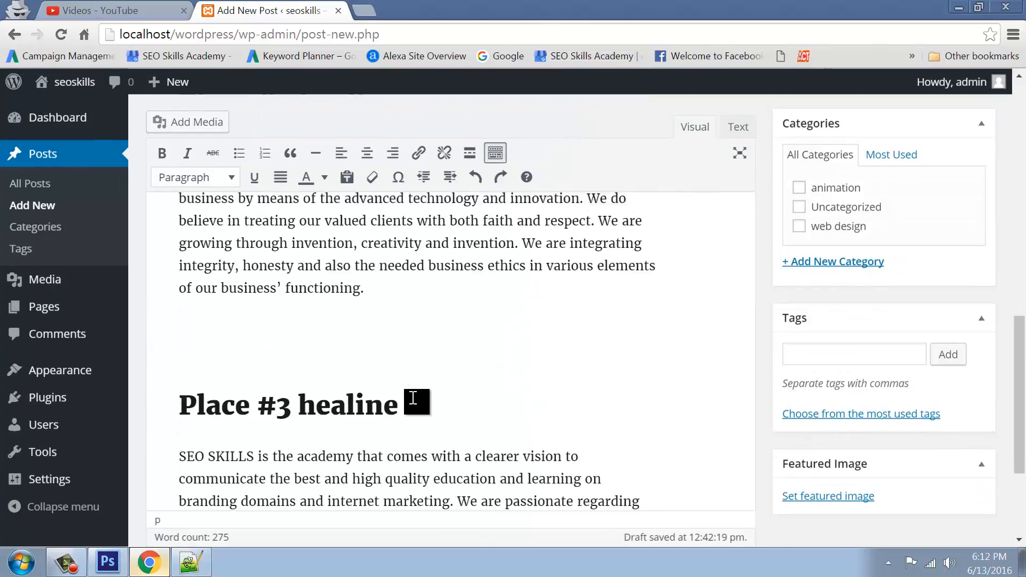
Step: Confirm Draft in the post's status setting and publish the post
{"action": "scroll", "coordinate": [413, 398], "scroll_direction": "up", "scroll_amount": 10}
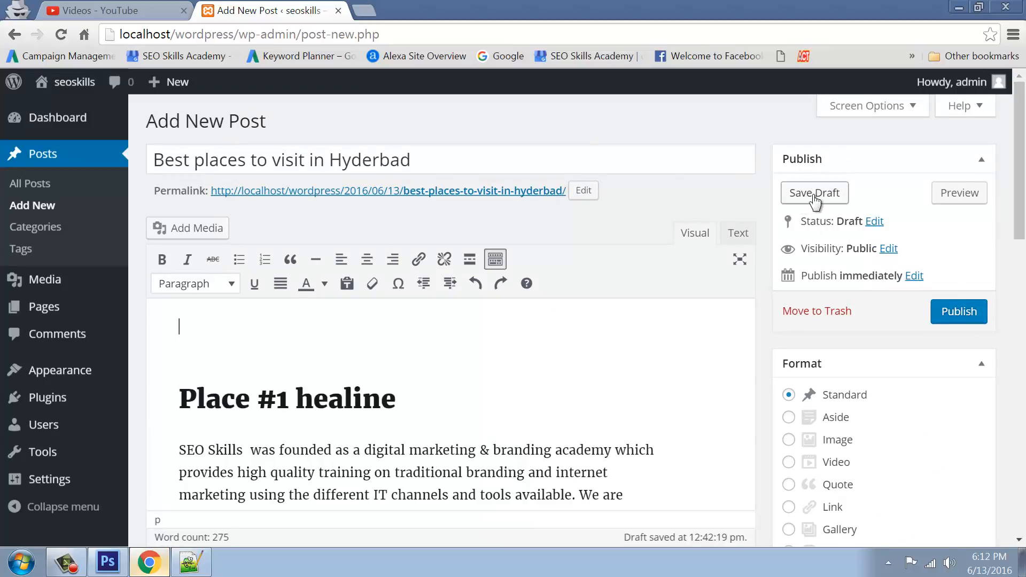
{"action": "left_click", "coordinate": [875, 221]}
{"action": "left_click", "coordinate": [875, 245]}
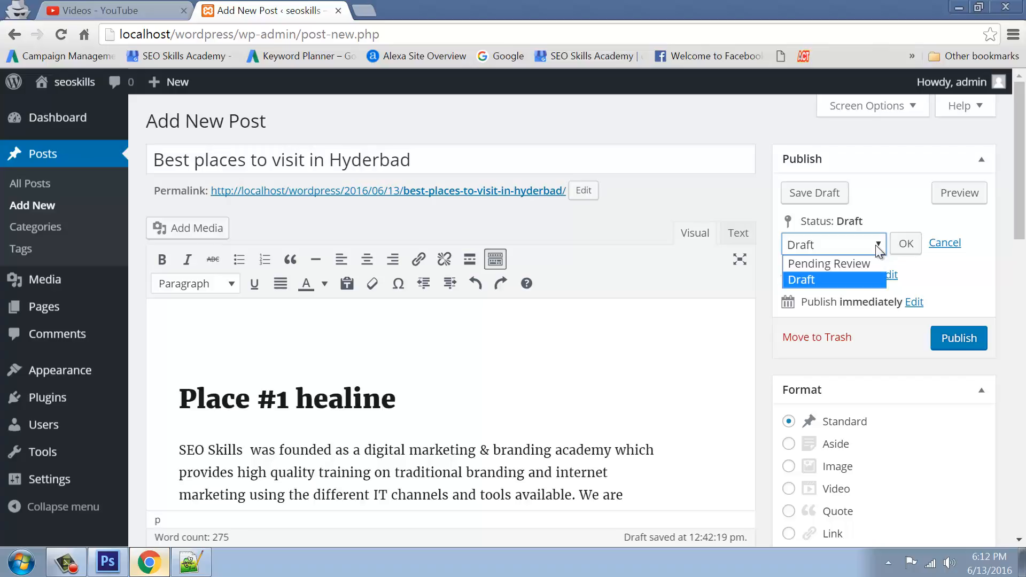
{"action": "left_click", "coordinate": [810, 278]}
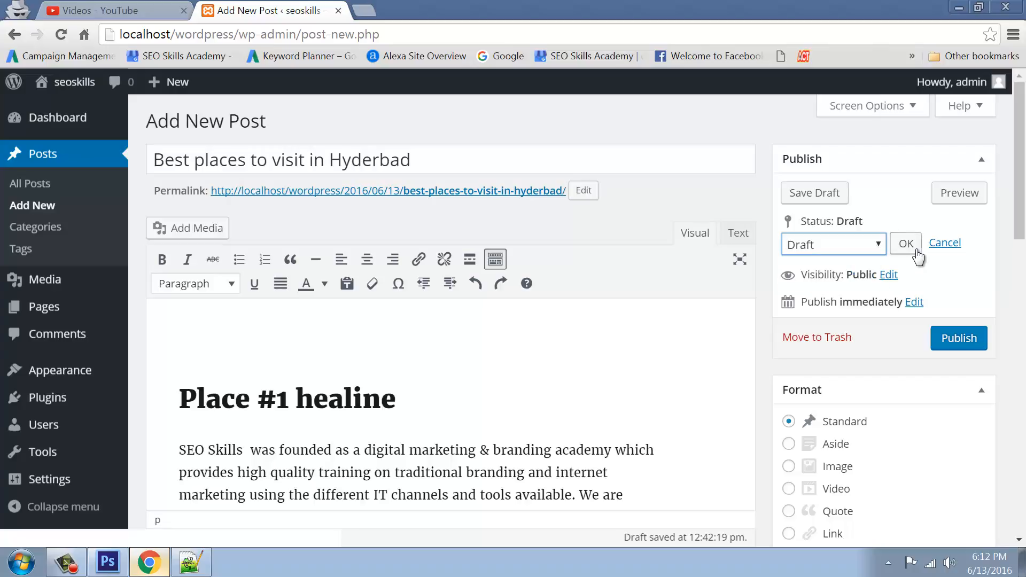
{"action": "left_click", "coordinate": [908, 244]}
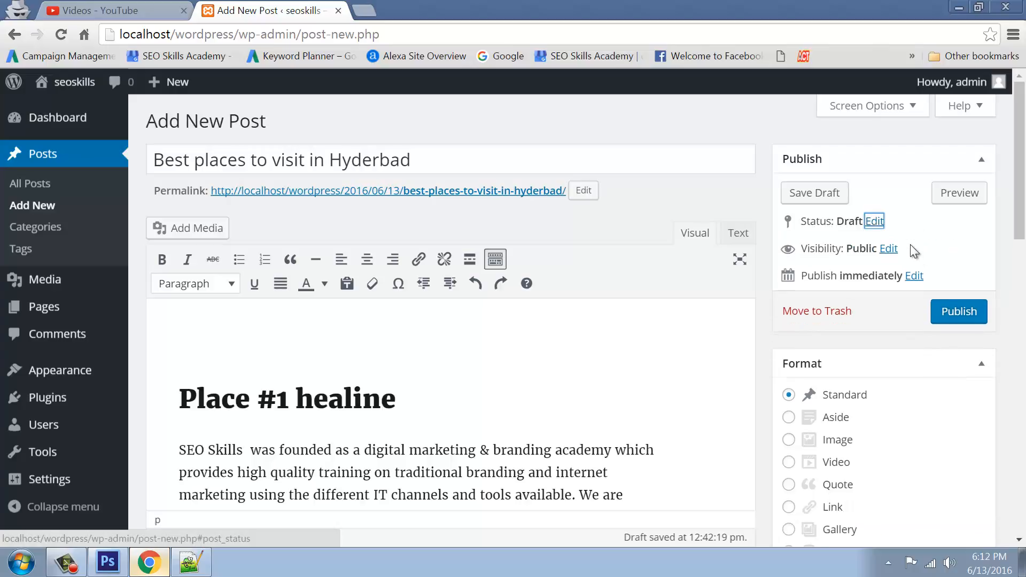
{"action": "left_click", "coordinate": [960, 312]}
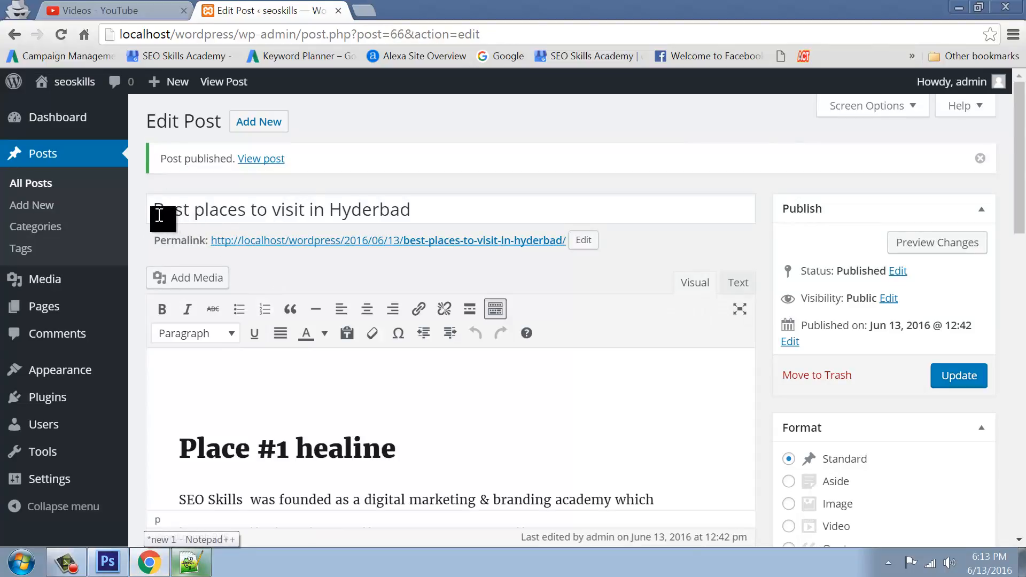
Step: Reopen "Best places to visit in Hyderbad" from the post list, update it with the status Draft, and check its entry in the list
{"action": "left_click_drag", "start_coordinate": [155, 210], "coordinate": [474, 211]}
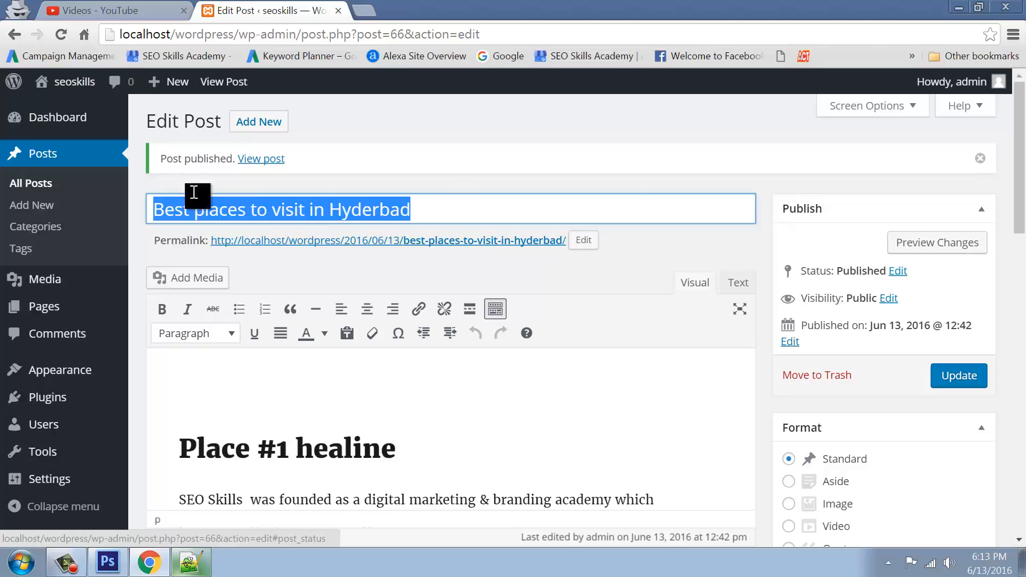
{"action": "left_click", "coordinate": [33, 185]}
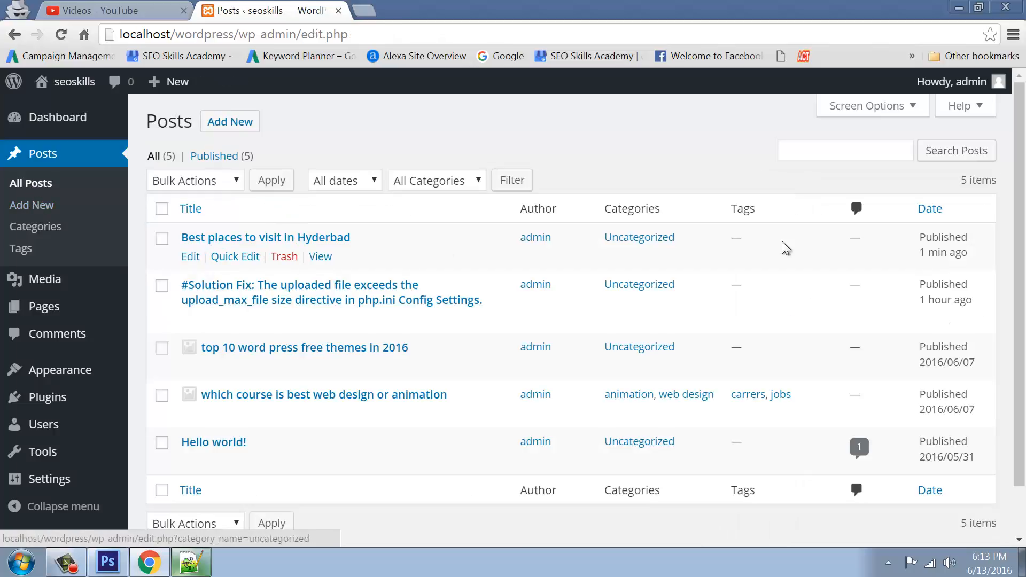
{"action": "left_click", "coordinate": [191, 257]}
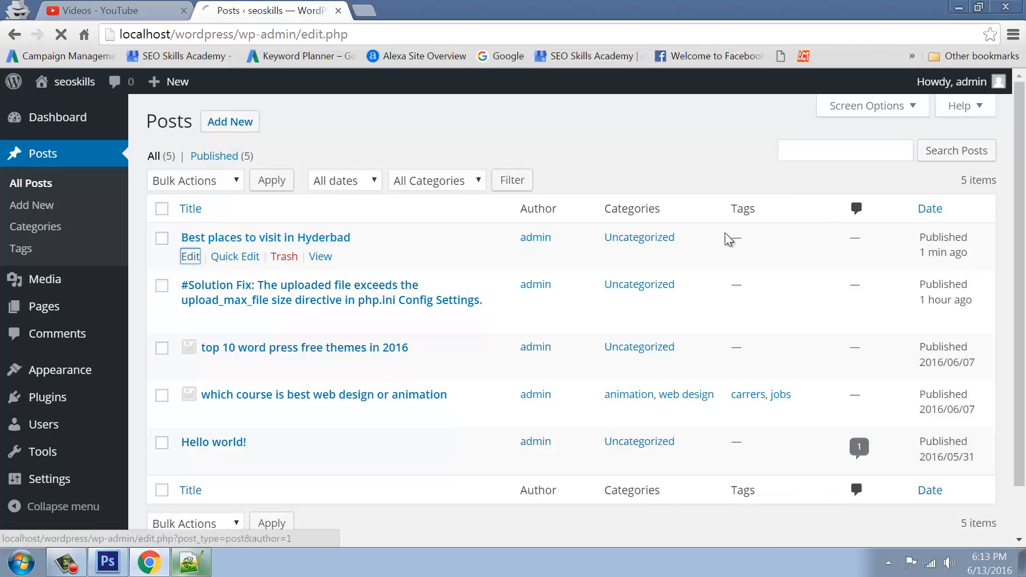
{"action": "left_click", "coordinate": [892, 225]}
{"action": "left_click", "coordinate": [842, 248]}
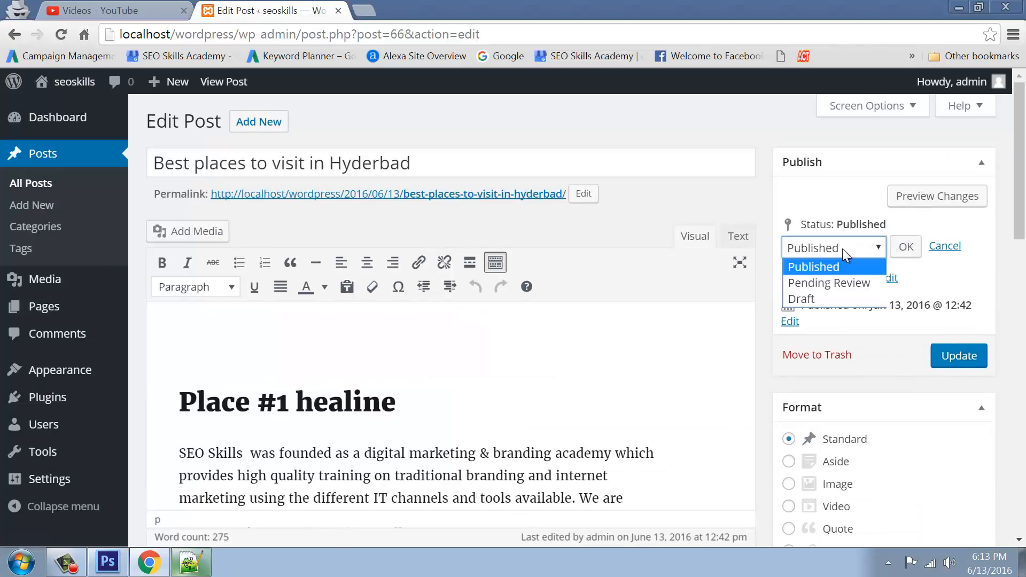
{"action": "left_click", "coordinate": [800, 298]}
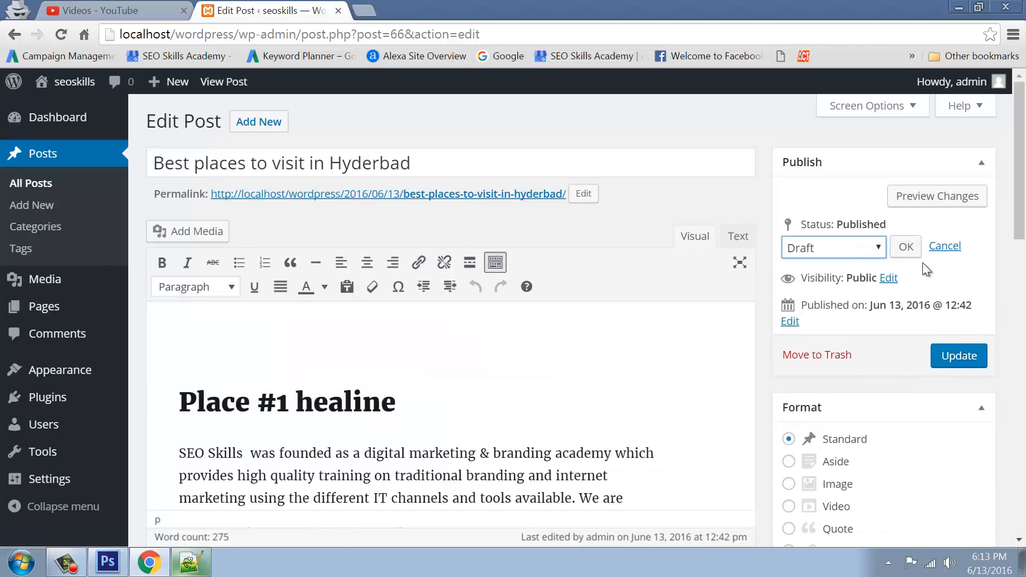
{"action": "left_click", "coordinate": [956, 353]}
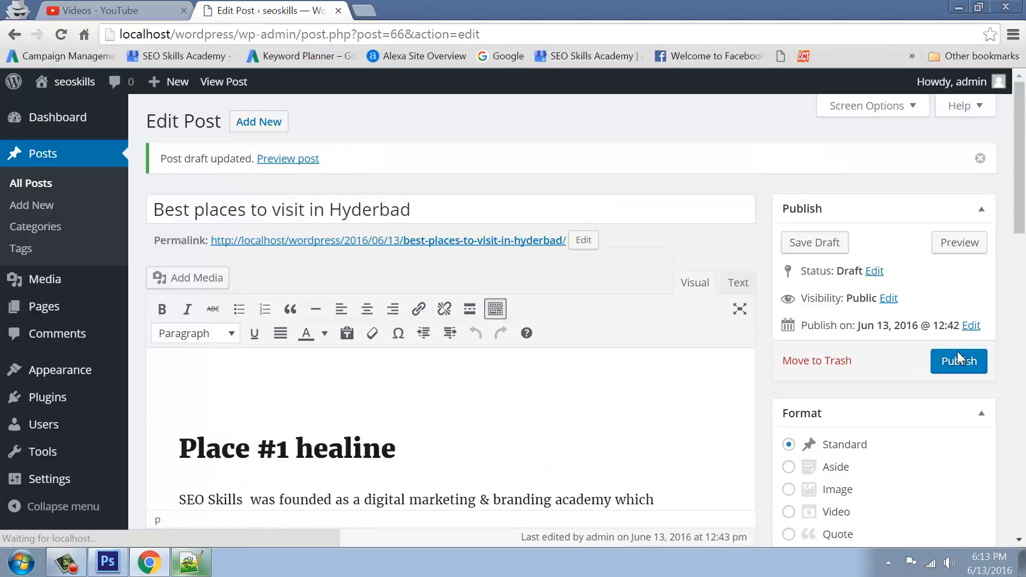
{"action": "left_click", "coordinate": [24, 184]}
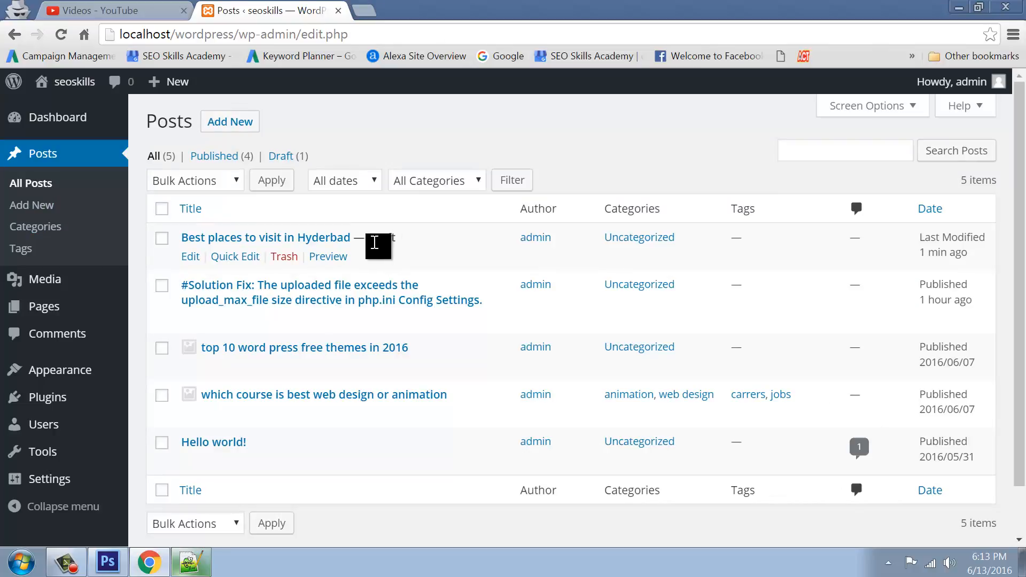
{"action": "left_click_drag", "start_coordinate": [367, 243], "coordinate": [409, 243]}
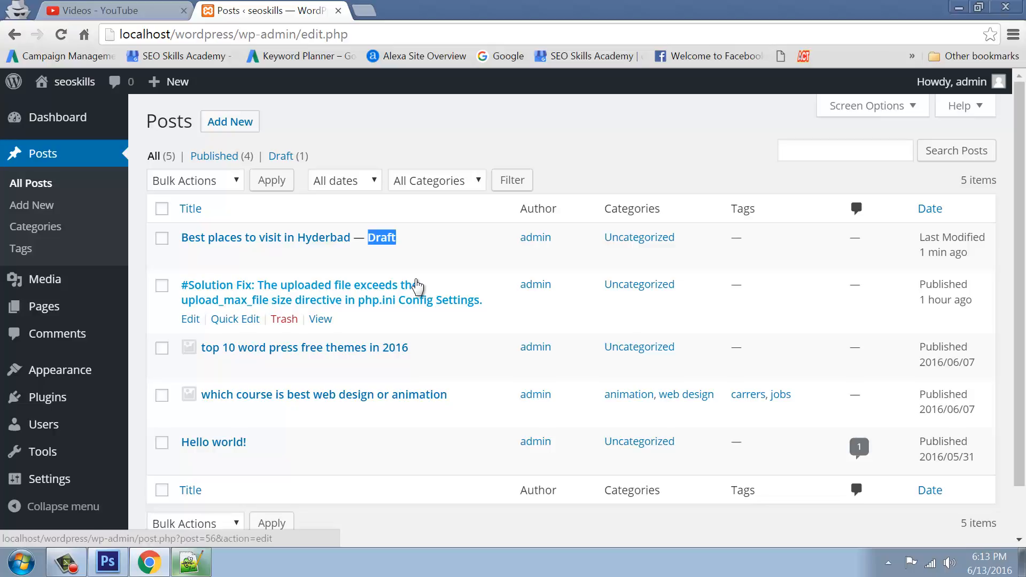
Step: Launch Firefox, look up the login URL in the Notepad++ notes, and load localhost/wordpress/wp-admin in Firefox
{"action": "key", "text": "super+r"}
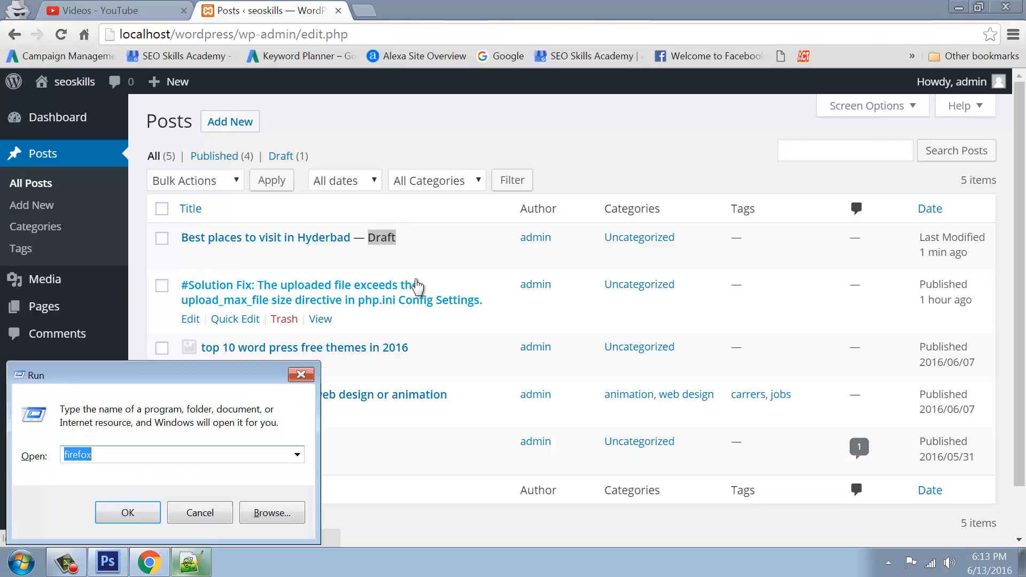
{"action": "key", "text": "Return"}
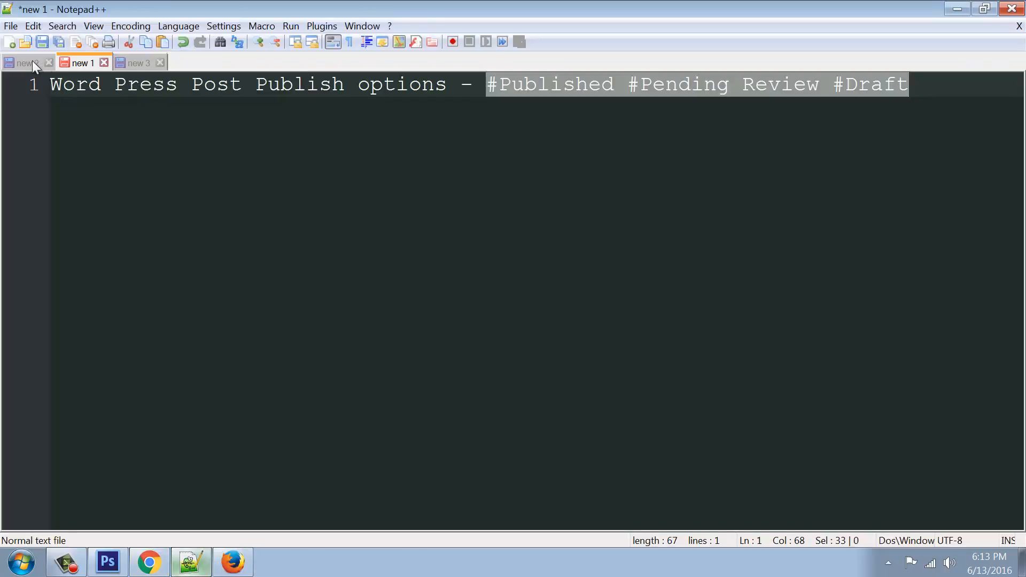
{"action": "left_click", "coordinate": [32, 60]}
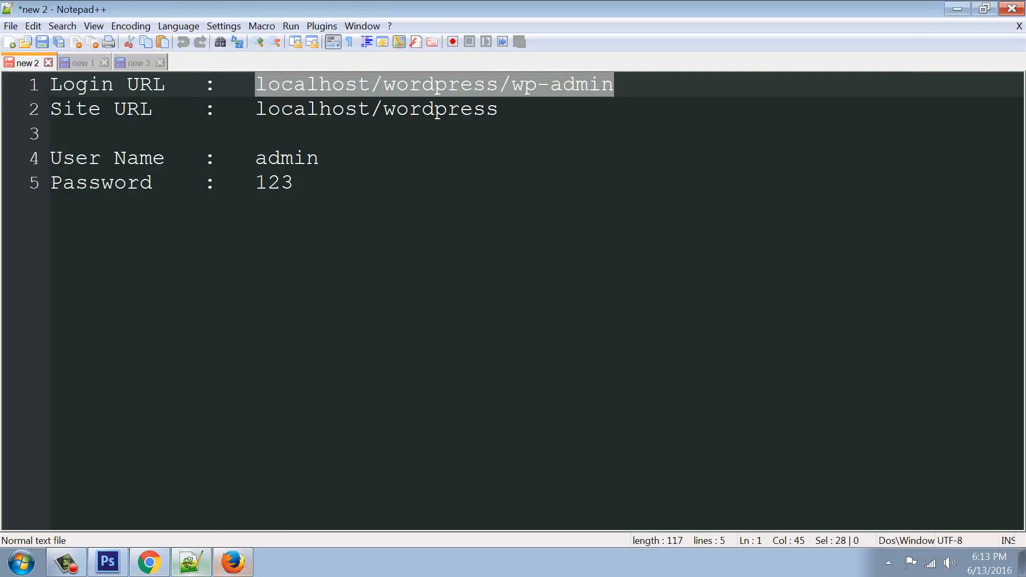
{"action": "left_click", "coordinate": [232, 561]}
{"action": "left_click", "coordinate": [592, 308]}
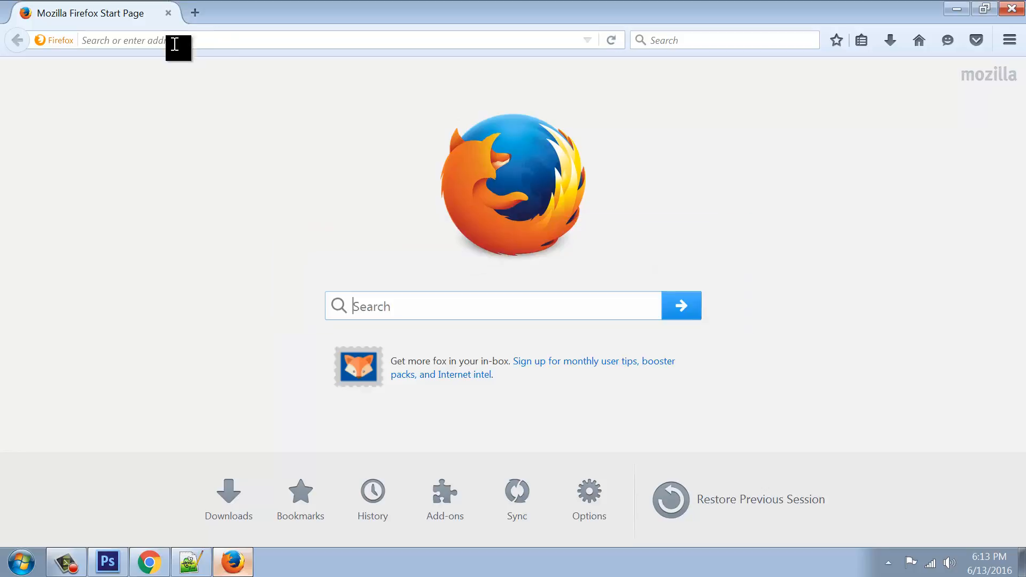
{"action": "left_click", "coordinate": [190, 41]}
{"action": "type", "text": "localhost/wordpress/wp-admin"}
{"action": "key", "text": "Return"}
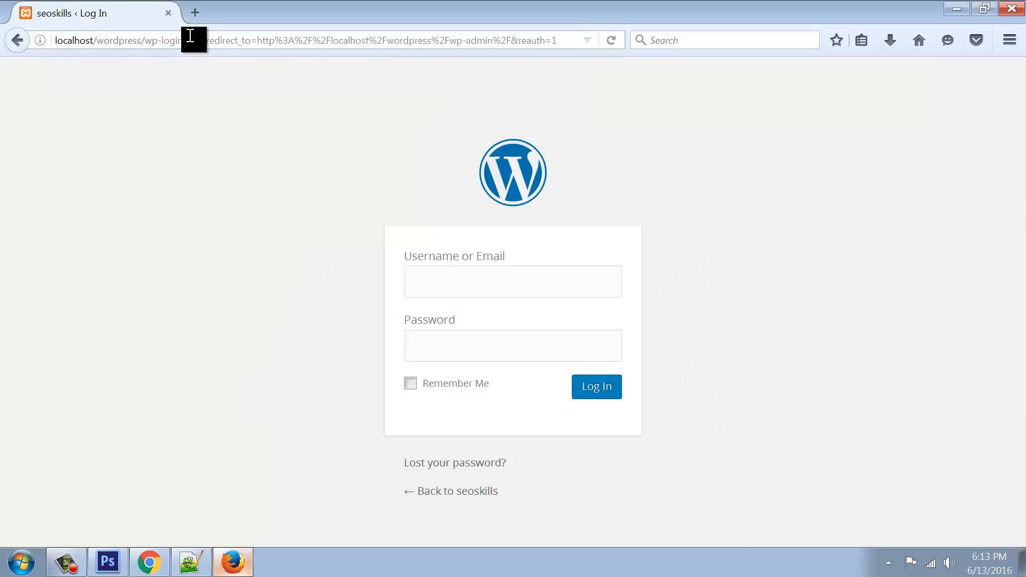
Step: Shorten the web address to localhost/wordpress and load the site's home page
{"action": "left_click", "coordinate": [168, 40]}
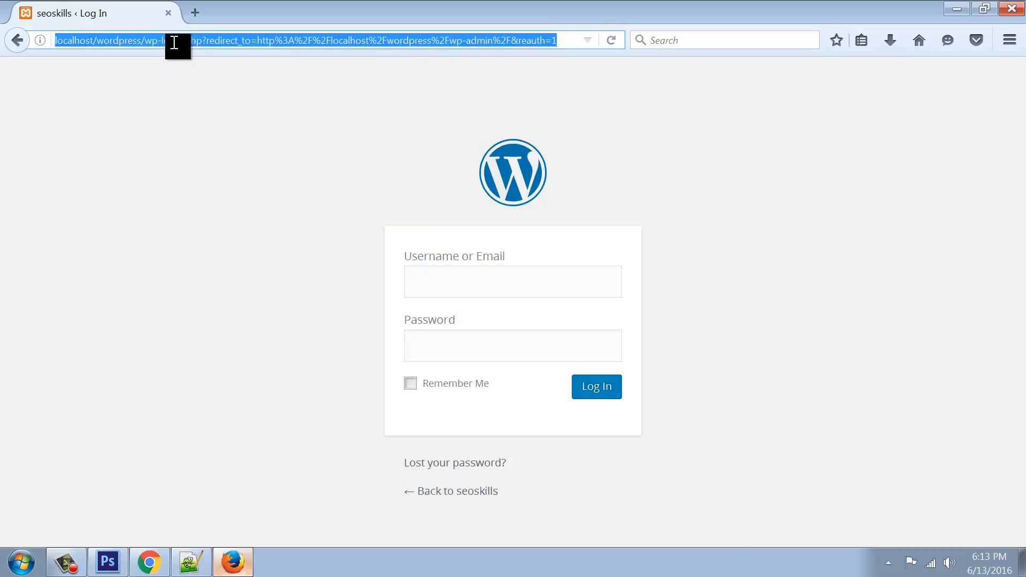
{"action": "type", "text": "localhost/wordpress/wp-admin"}
{"action": "left_click", "coordinate": [142, 42]}
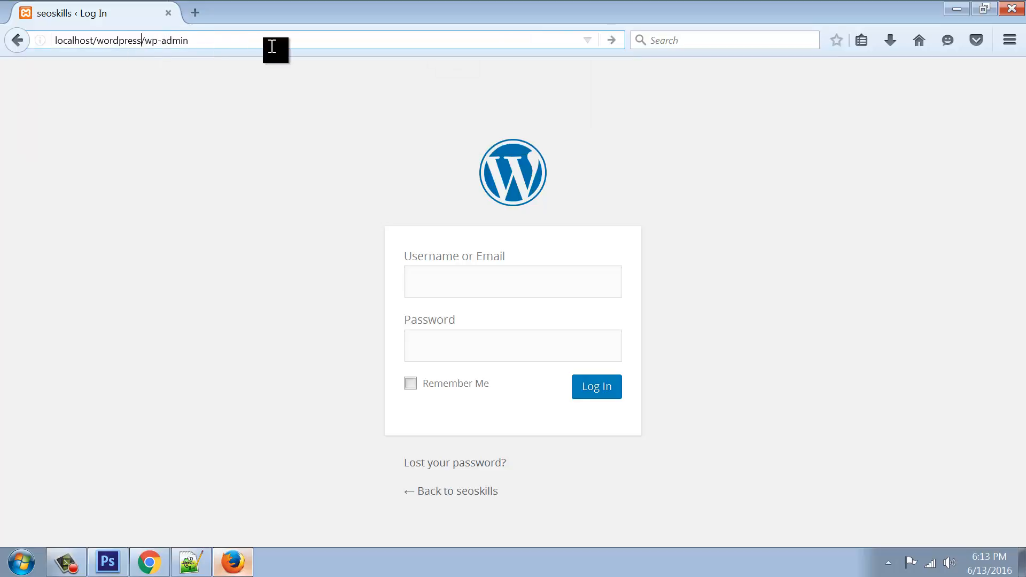
{"action": "key", "text": "shift+End"}
{"action": "key", "text": "BackSpace"}
{"action": "key", "text": "Return"}
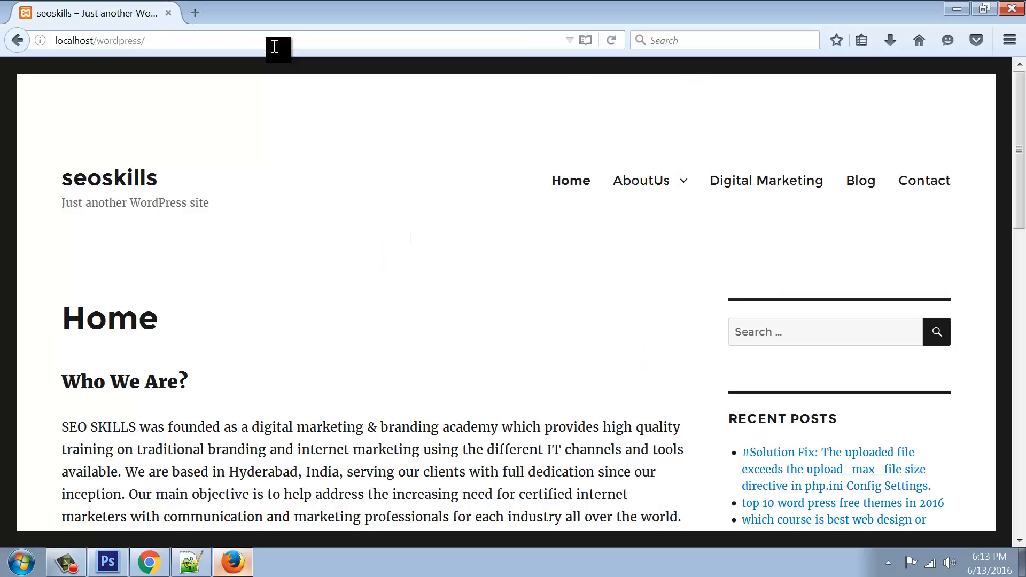
Step: Open the site's Blog page, reduce its zoom, and look through the listed posts
{"action": "left_click", "coordinate": [853, 181]}
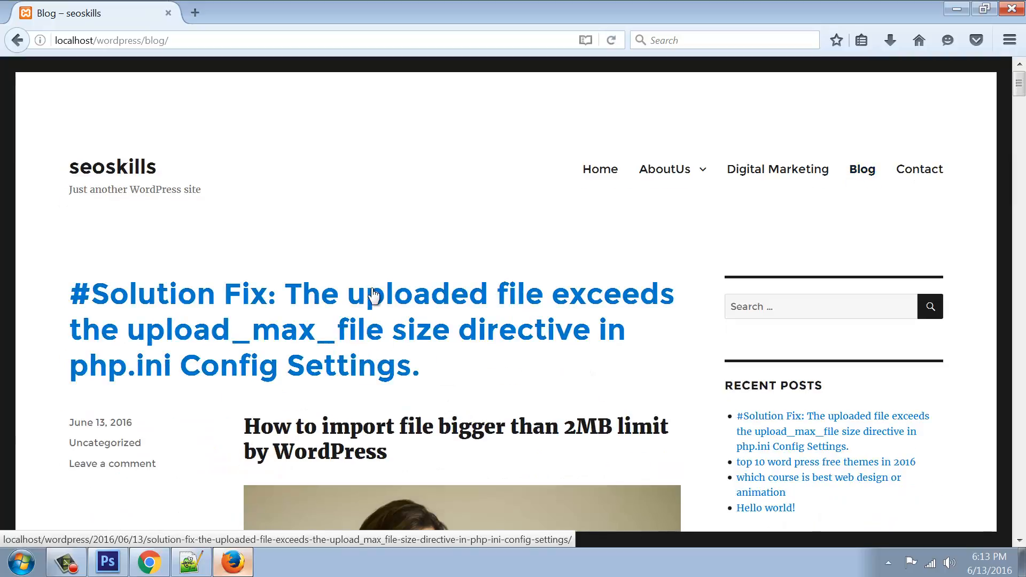
{"action": "key", "text": "ctrl+minus"}
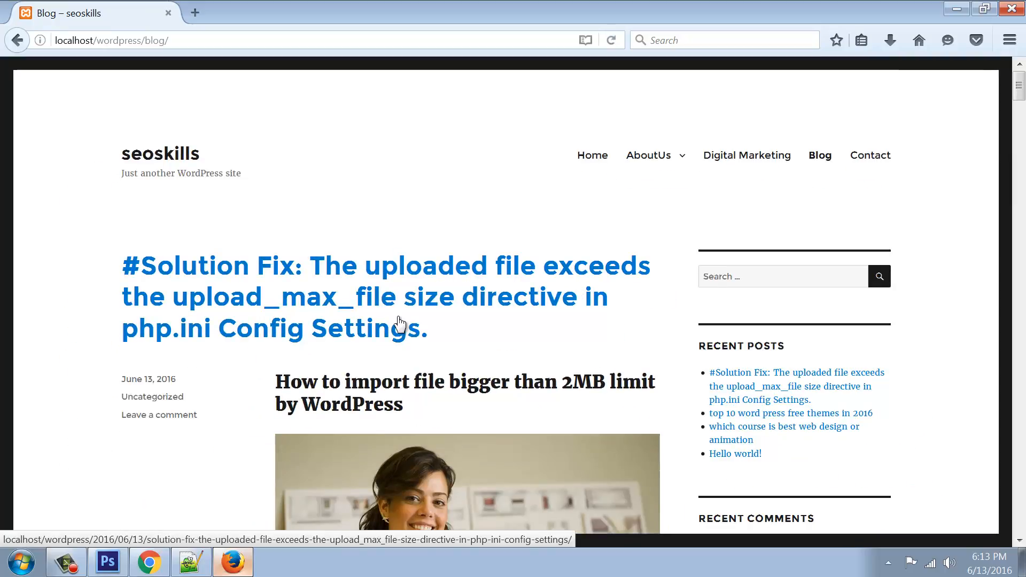
{"action": "scroll", "coordinate": [425, 254], "scroll_direction": "down", "scroll_amount": 8}
{"action": "scroll", "coordinate": [448, 266], "scroll_direction": "down", "scroll_amount": 15}
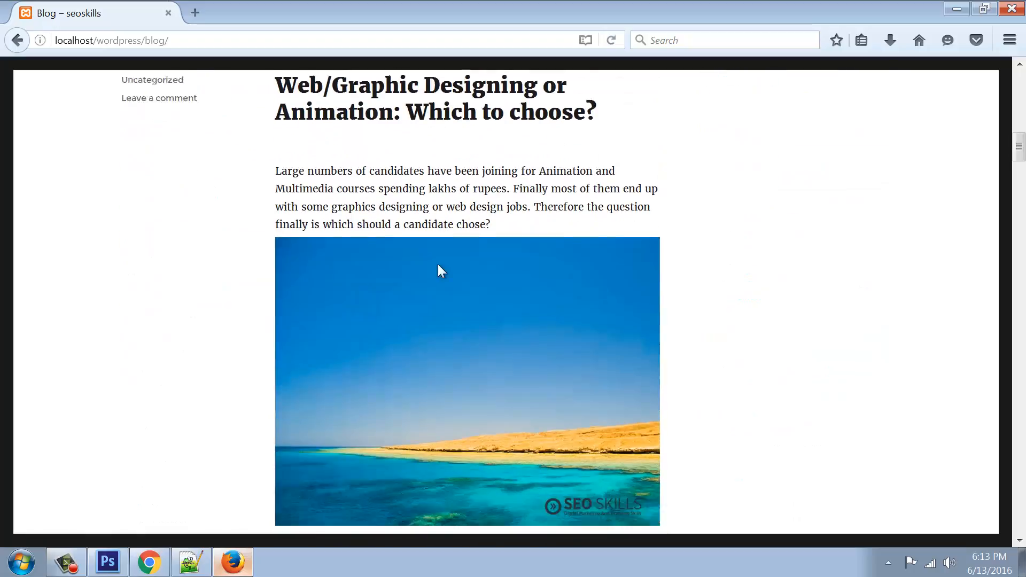
{"action": "scroll", "coordinate": [446, 304], "scroll_direction": "down", "scroll_amount": 15}
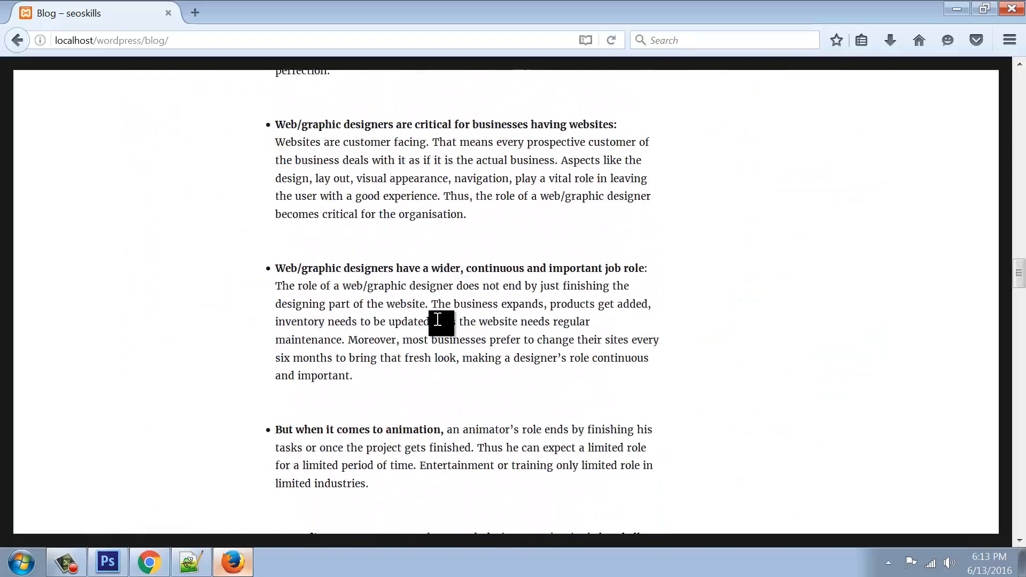
Step: Return to Chrome, reopen the draft "Best places to visit in Hyderbad", pick Pending Review as its status, and publish the post
{"action": "left_click", "coordinate": [149, 562]}
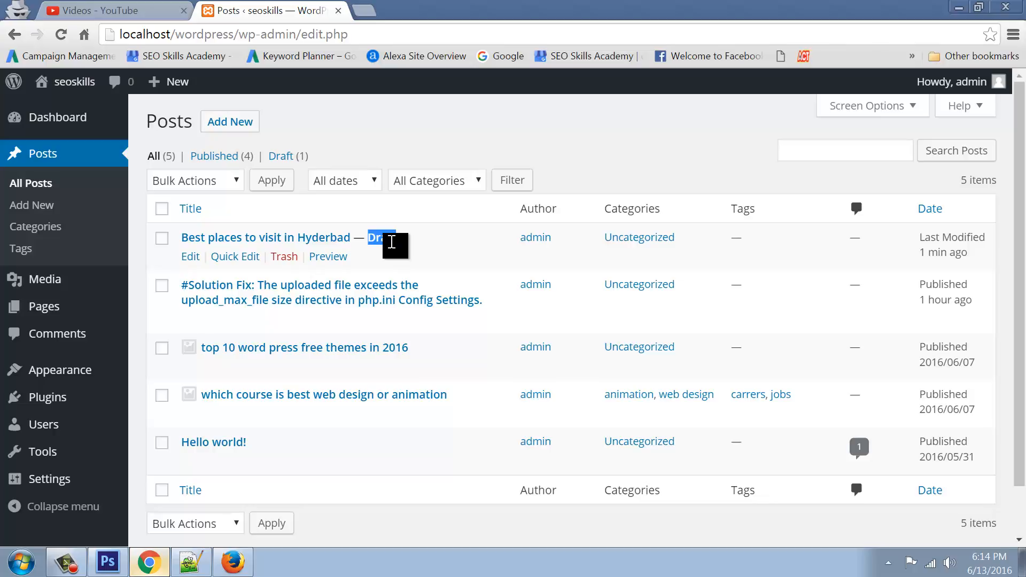
{"action": "left_click", "coordinate": [190, 256]}
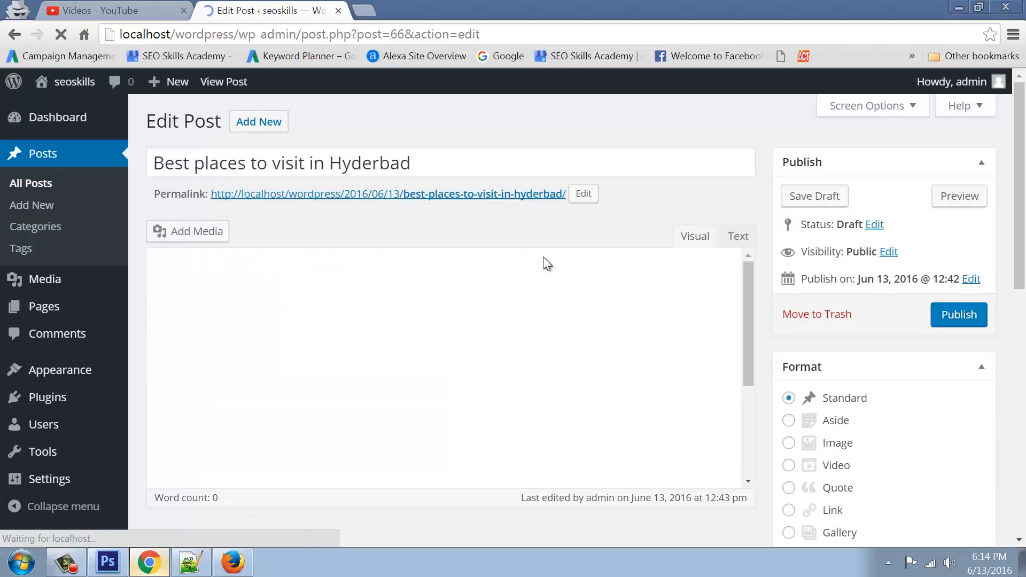
{"action": "left_click", "coordinate": [877, 231]}
{"action": "left_click", "coordinate": [845, 244]}
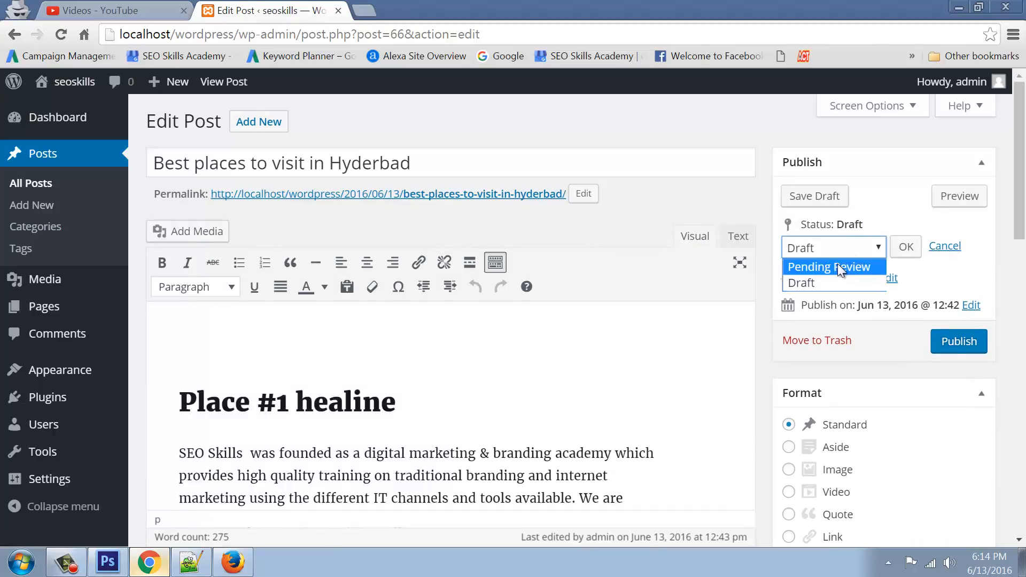
{"action": "left_click", "coordinate": [837, 264]}
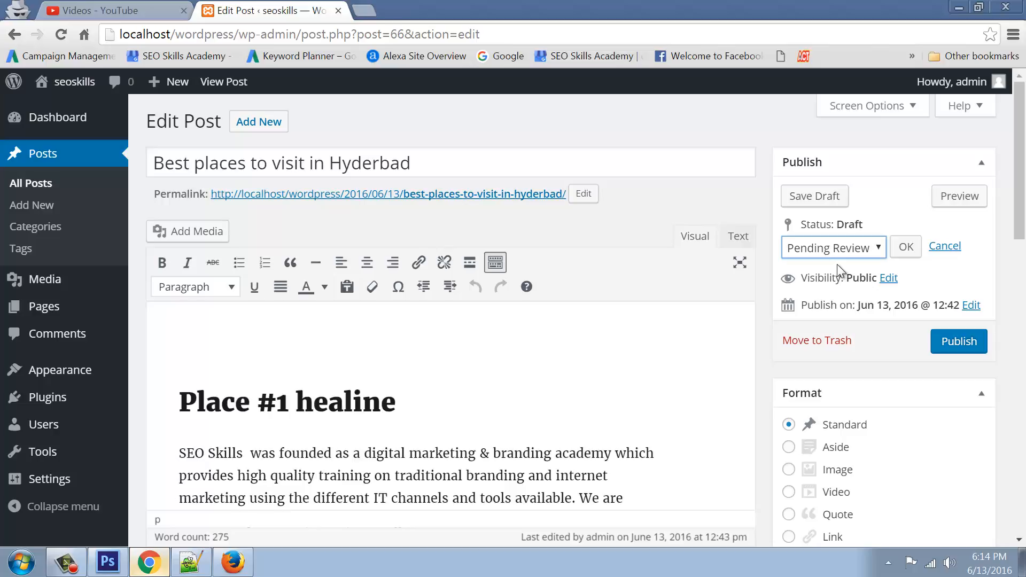
{"action": "left_click", "coordinate": [968, 341]}
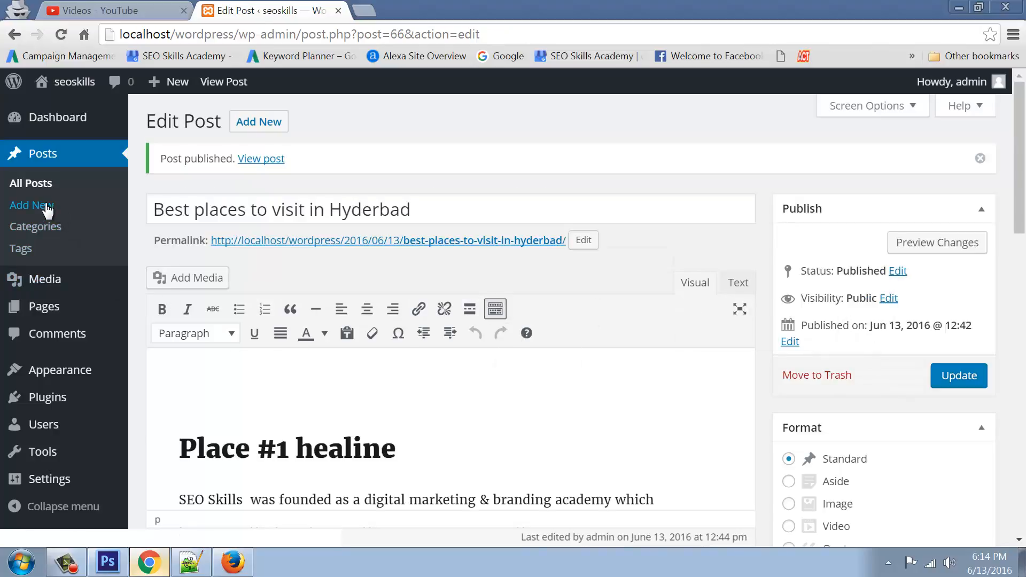
Step: Check the post's status in the post list, switch to Firefox, and reload the Blog page to look for the post
{"action": "left_click", "coordinate": [33, 183]}
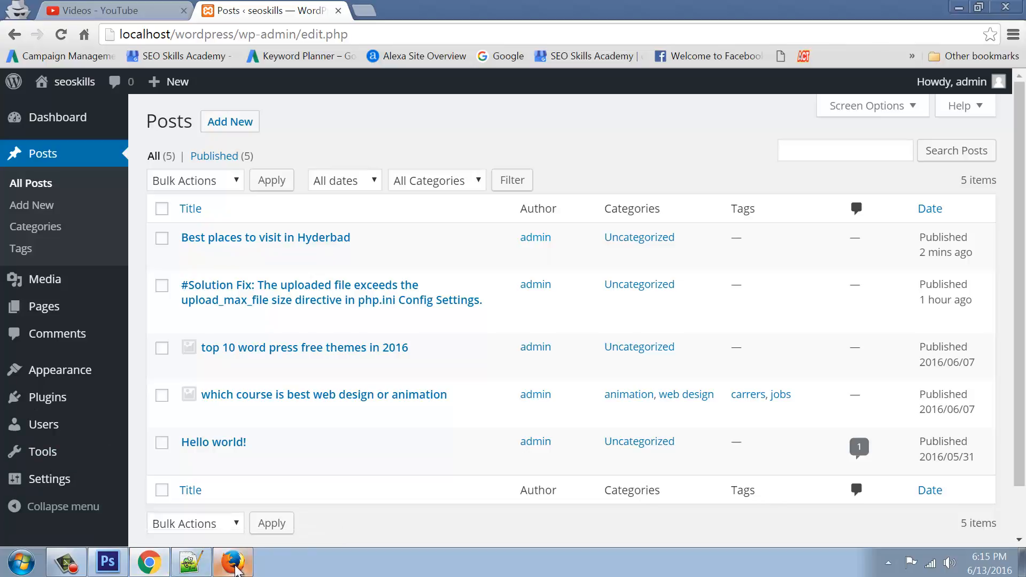
{"action": "left_click", "coordinate": [232, 562]}
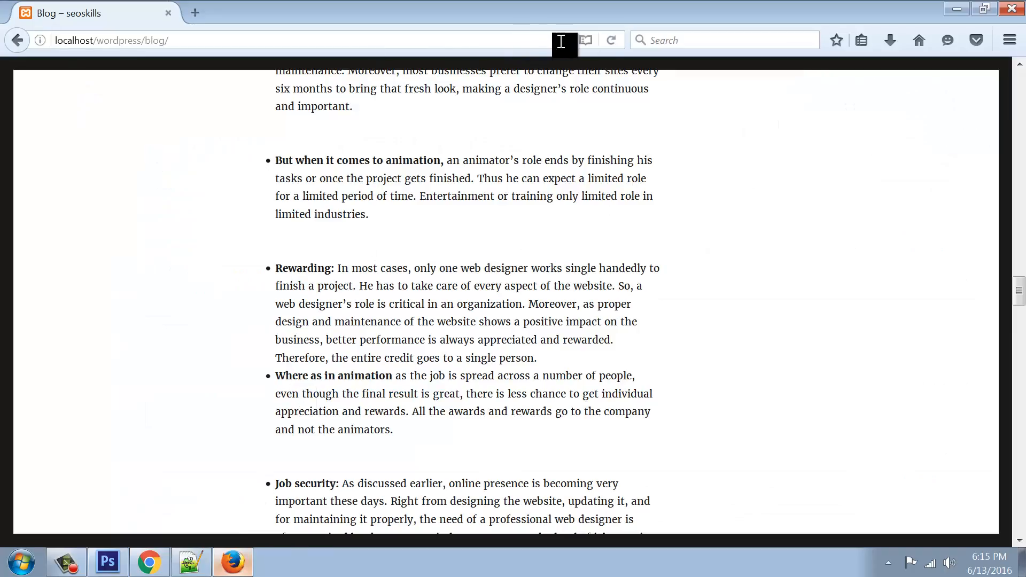
{"action": "left_click", "coordinate": [610, 41]}
{"action": "scroll", "coordinate": [672, 246], "scroll_direction": "up", "scroll_amount": 15}
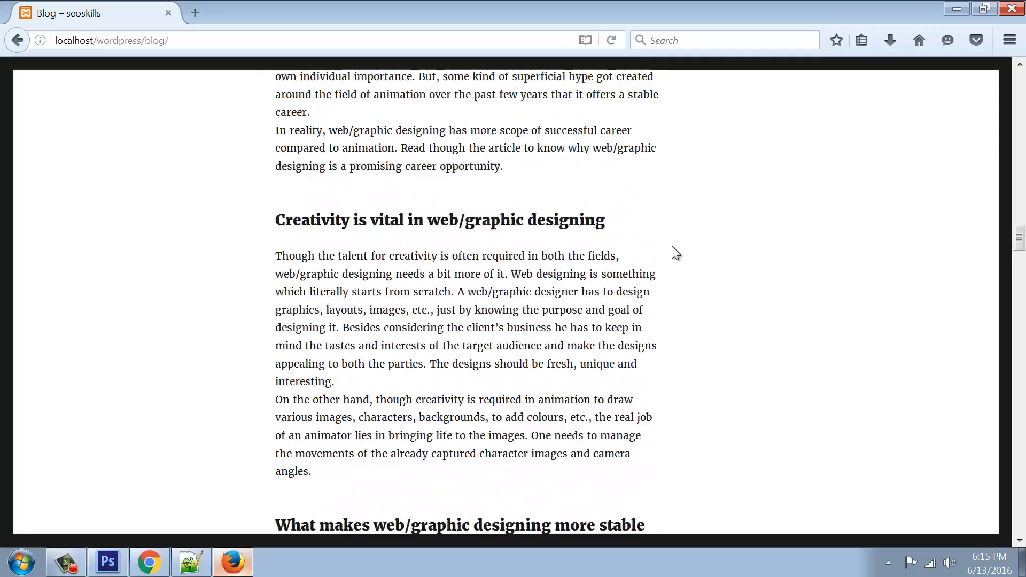
{"action": "scroll", "coordinate": [672, 245], "scroll_direction": "up", "scroll_amount": 20}
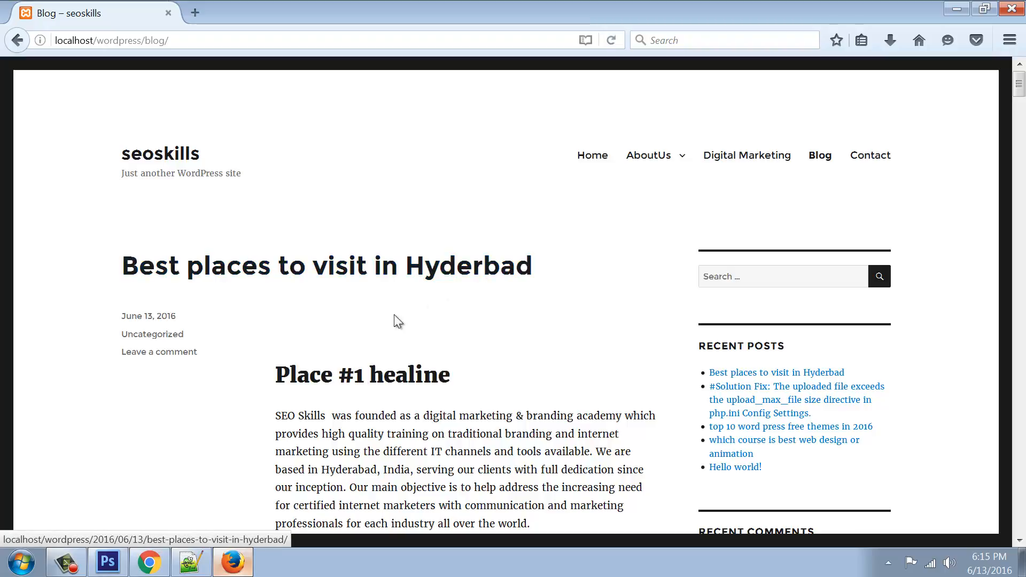
Step: Examine the heading and first paragraph of the published Hyderbad post, and switch to the lesson banner in Photoshop
{"action": "left_click_drag", "start_coordinate": [274, 379], "coordinate": [477, 404]}
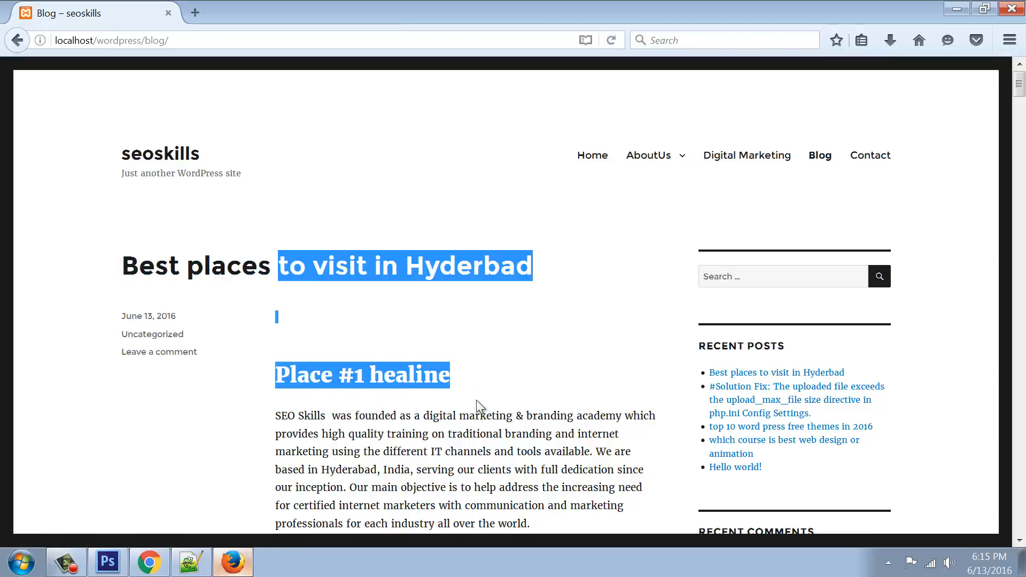
{"action": "left_click", "coordinate": [514, 402]}
{"action": "left_click_drag", "start_coordinate": [273, 416], "coordinate": [420, 469]}
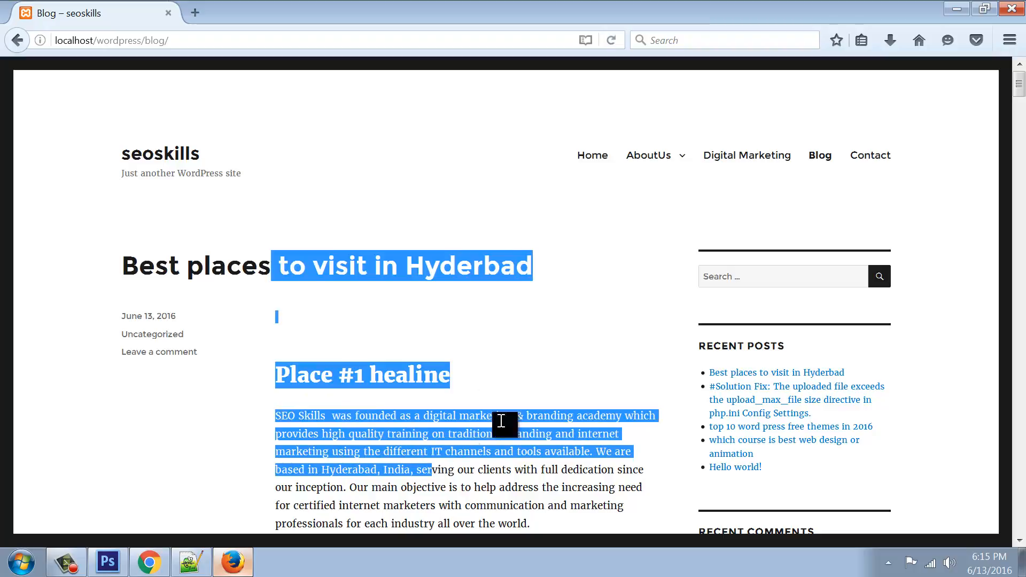
{"action": "left_click", "coordinate": [547, 354]}
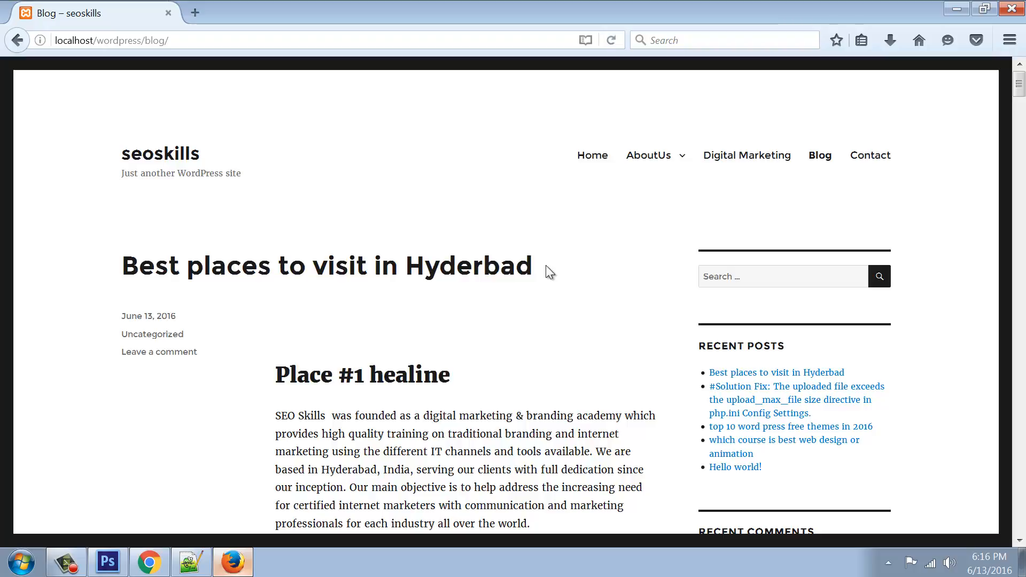
{"action": "left_click", "coordinate": [106, 562]}
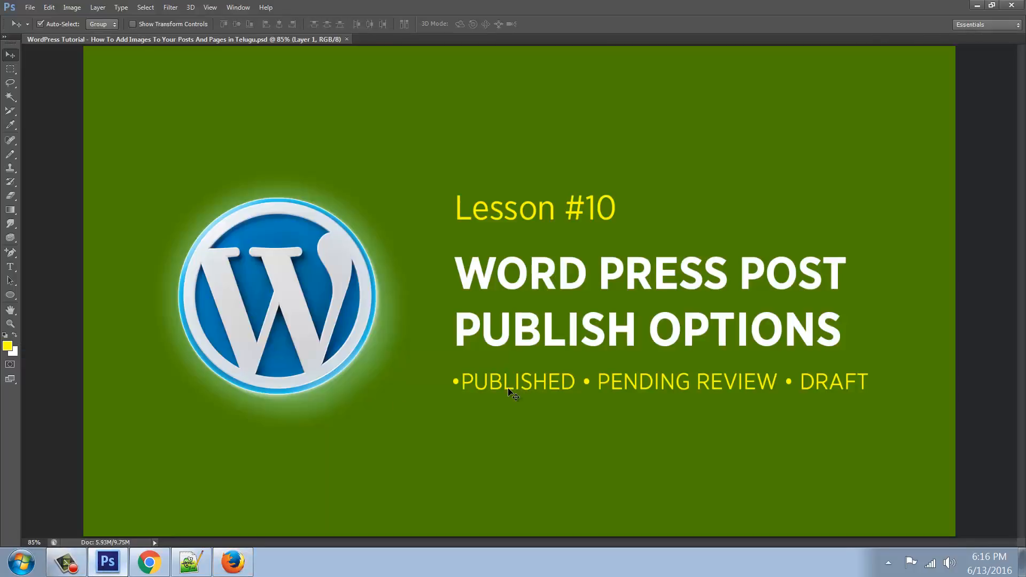